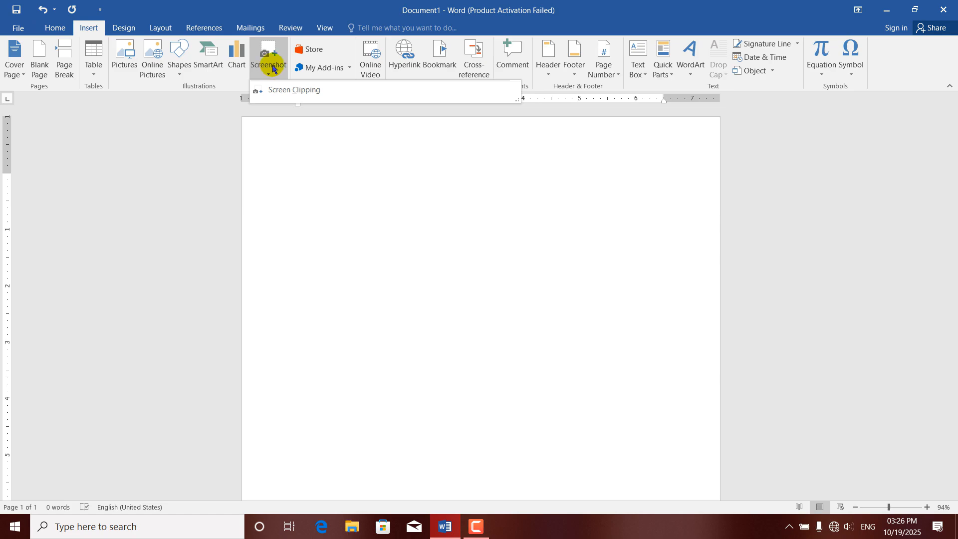
Clip a desktop region into the page and shrink it to about 2.3 inches at the top-left.
left_click(281, 95)
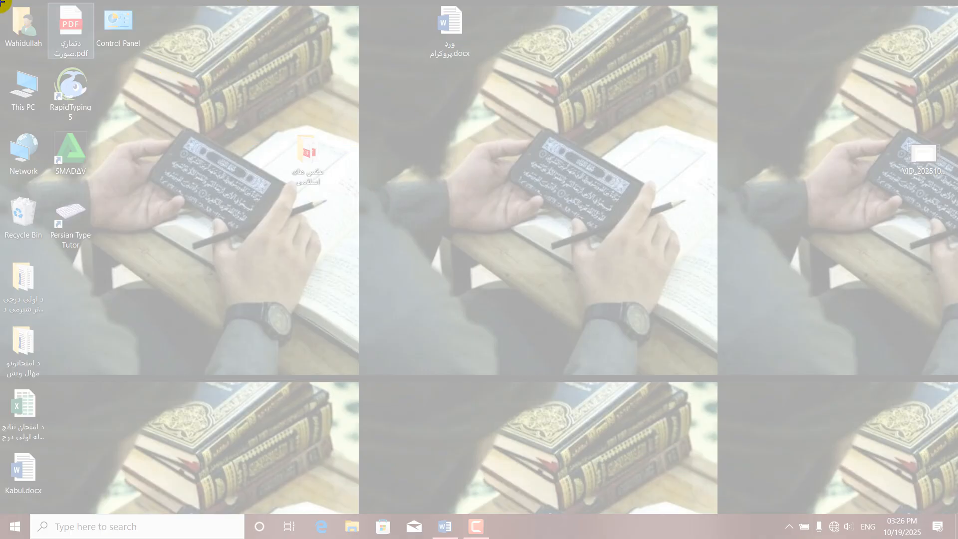
left_click_drag(2, 2, 341, 332)
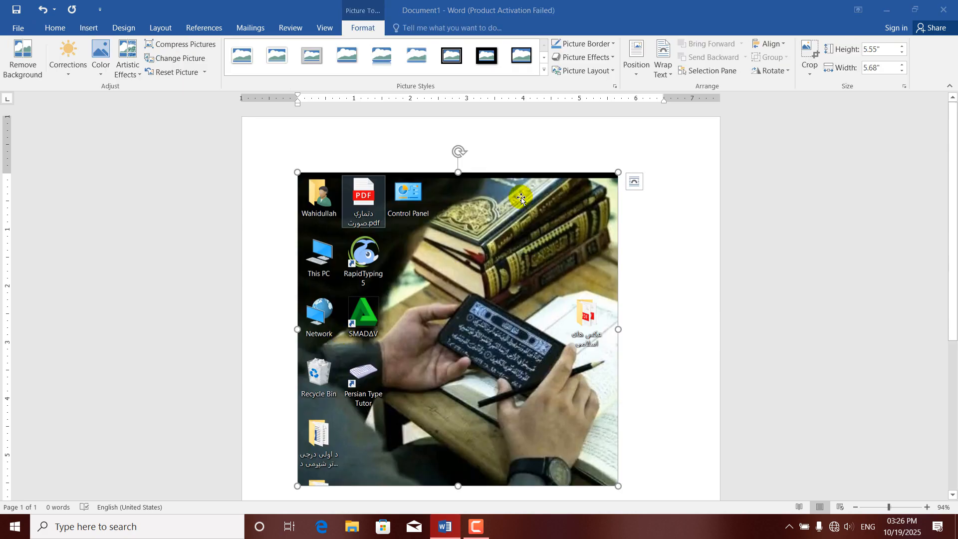
left_click(641, 74)
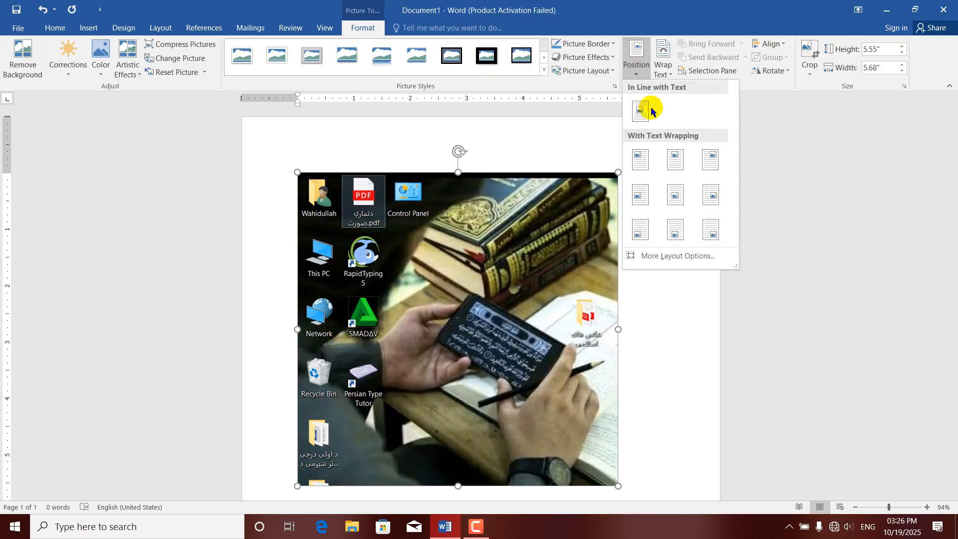
left_click(673, 155)
left_click_drag(457, 206, 430, 183)
left_click_drag(610, 154, 379, 336)
left_click_drag(361, 367, 362, 168)
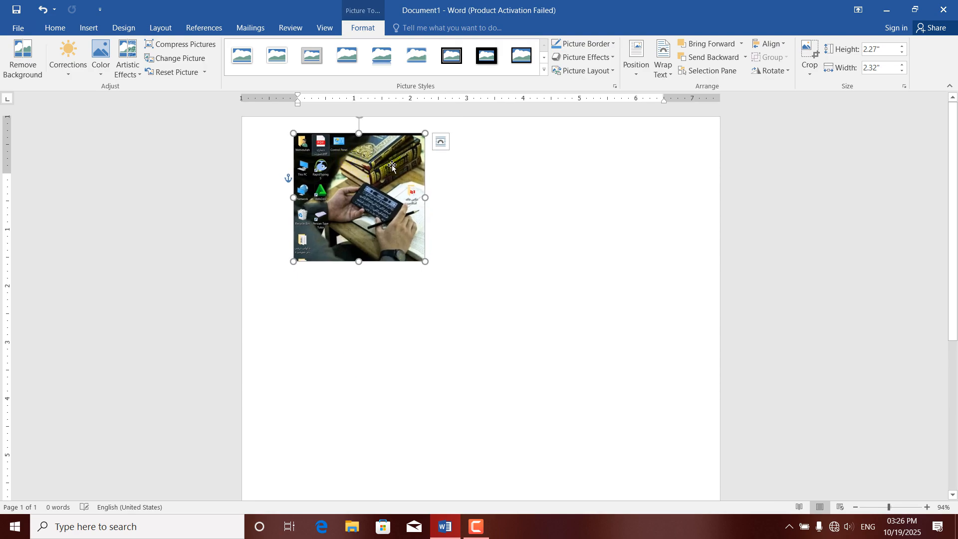
left_click(483, 293)
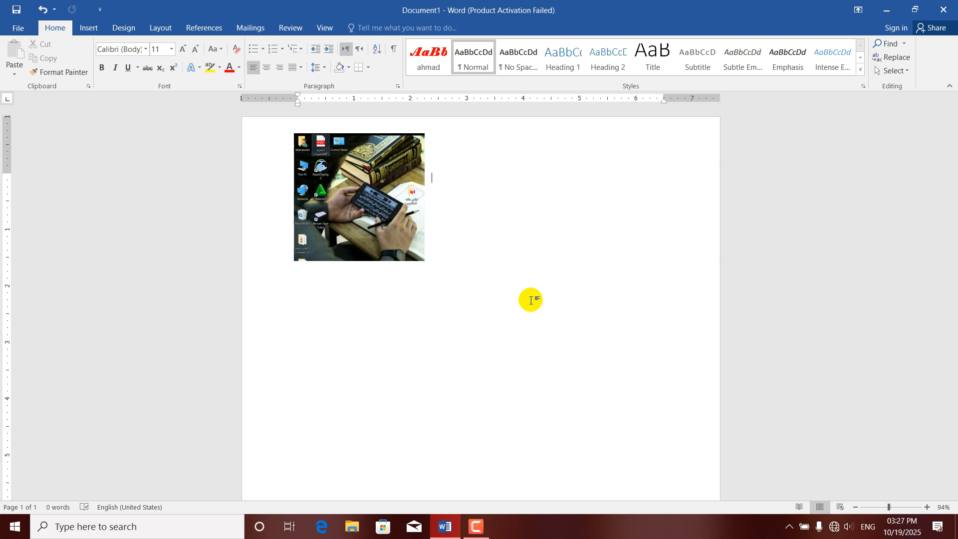
Create a new blank document, Document2, with Ctrl+N.
key("ctrl+n")
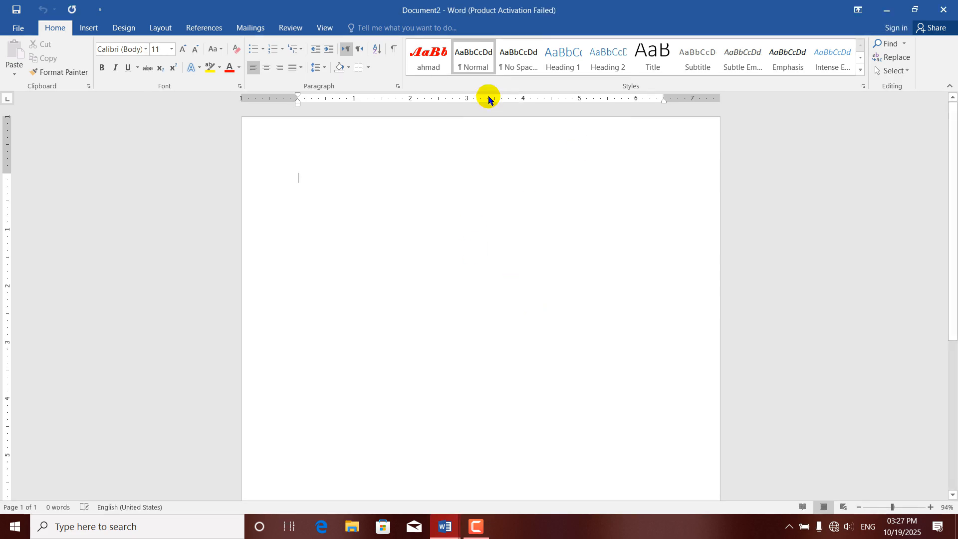
Back in Document1, screen-clip Document2's ribbon strip as a second picture.
mouse_move(442, 530)
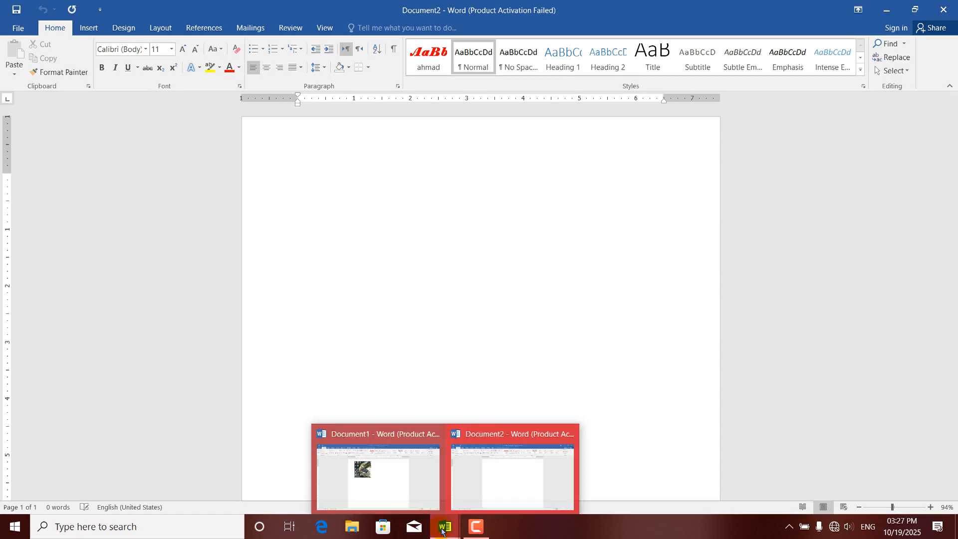
left_click(393, 466)
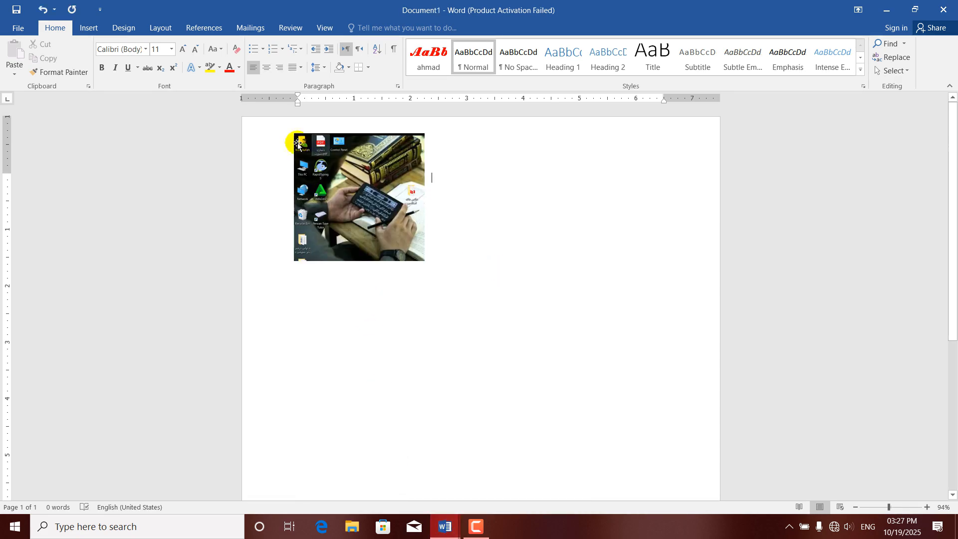
left_click(89, 28)
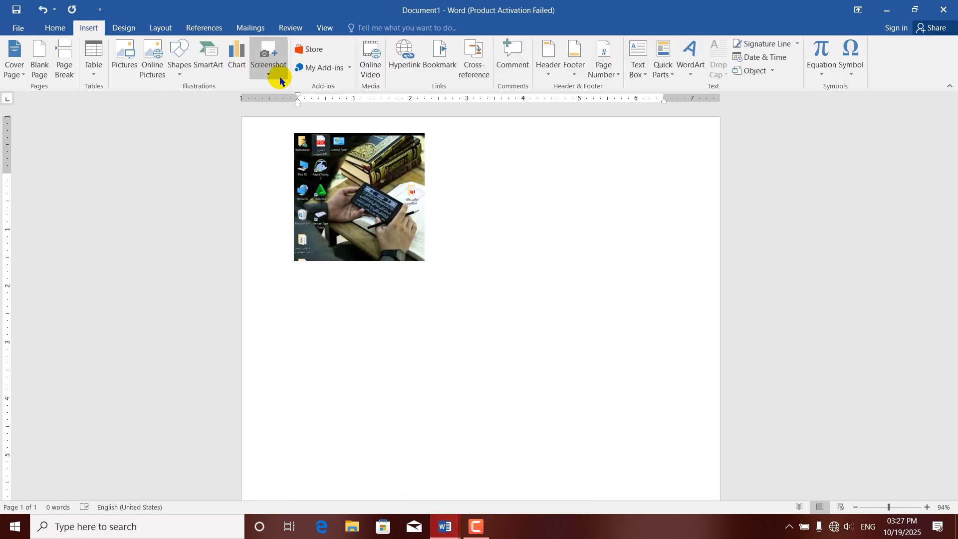
left_click(269, 72)
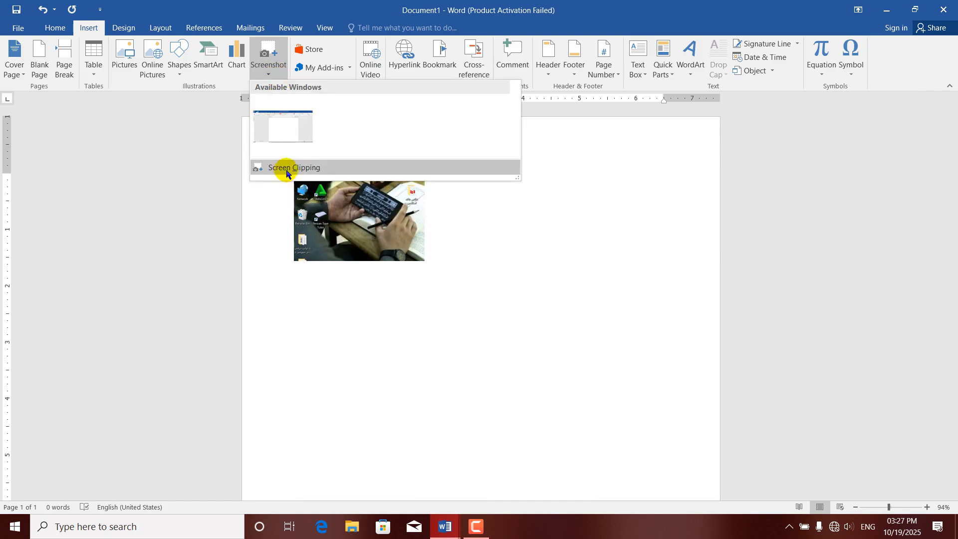
left_click(289, 170)
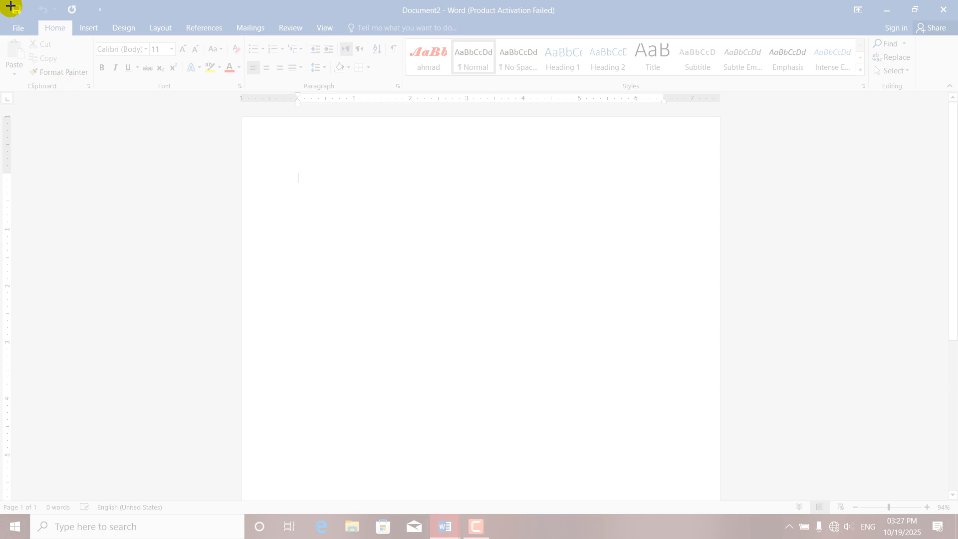
left_click_drag(3, 0, 402, 90)
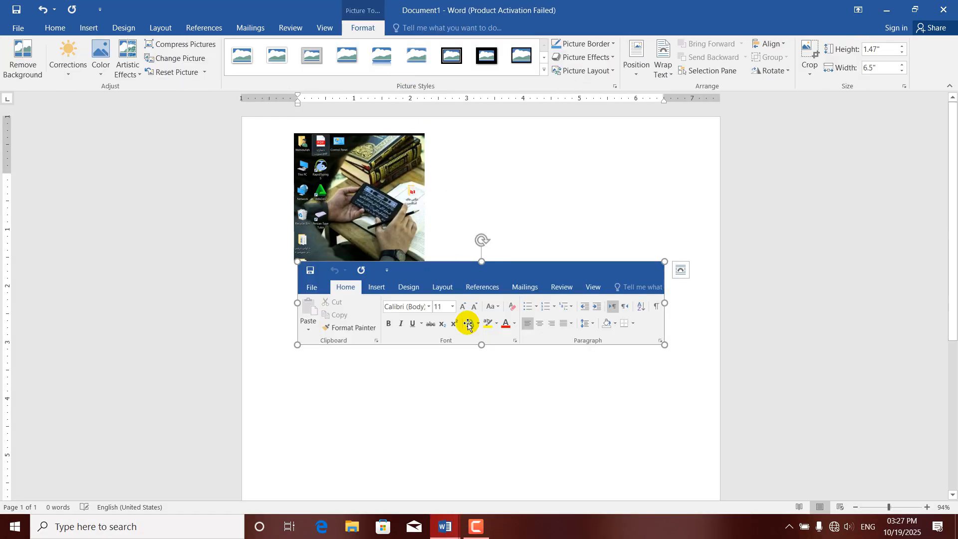
Wrap the ribbon screenshot and drag it so it overlaps the desktop picture's lower edge.
left_click(643, 77)
left_click(644, 218)
left_click_drag(503, 183, 504, 299)
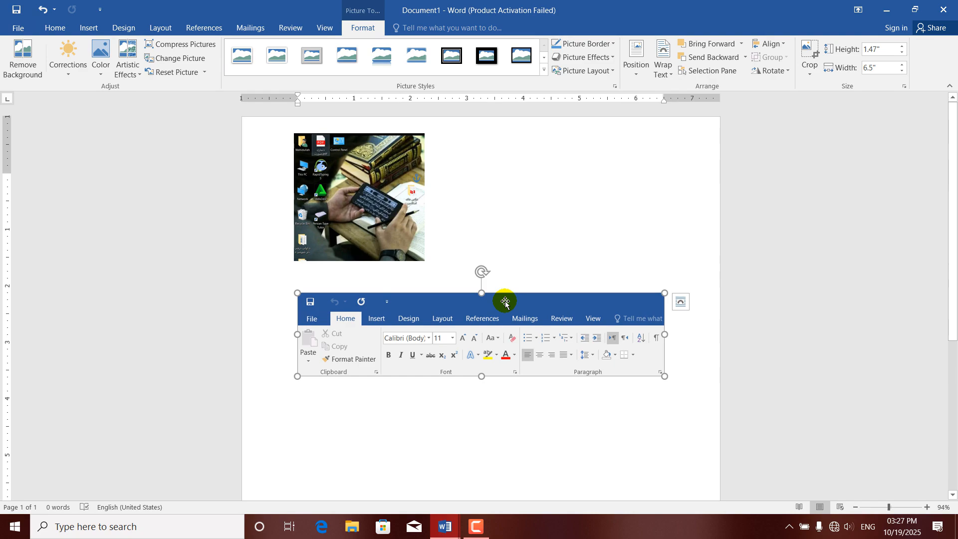
left_click_drag(505, 301, 481, 299)
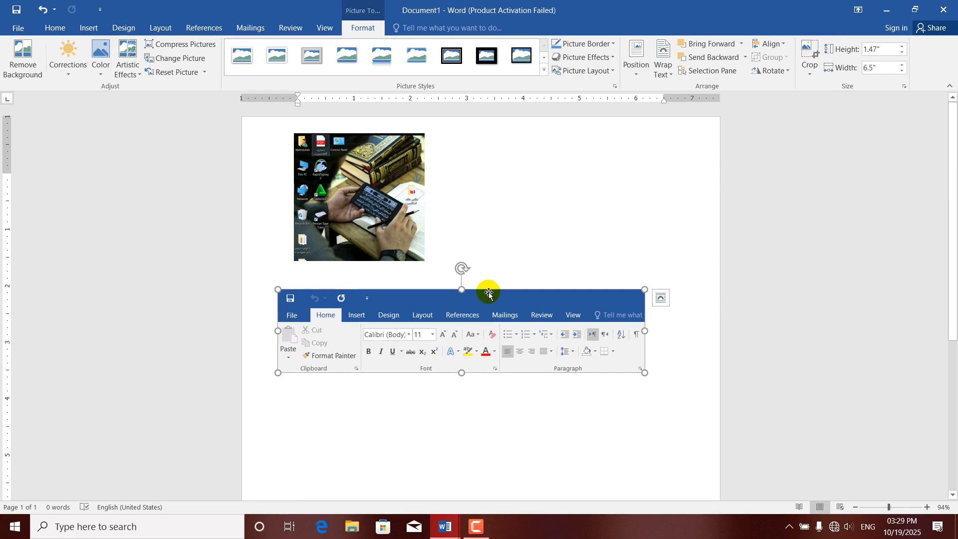
left_click_drag(488, 294, 523, 252)
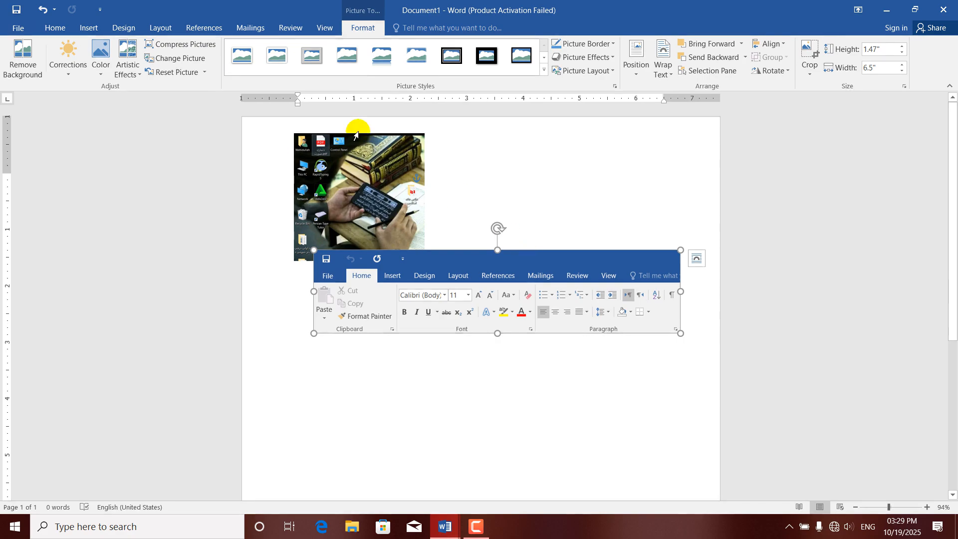
left_click(87, 28)
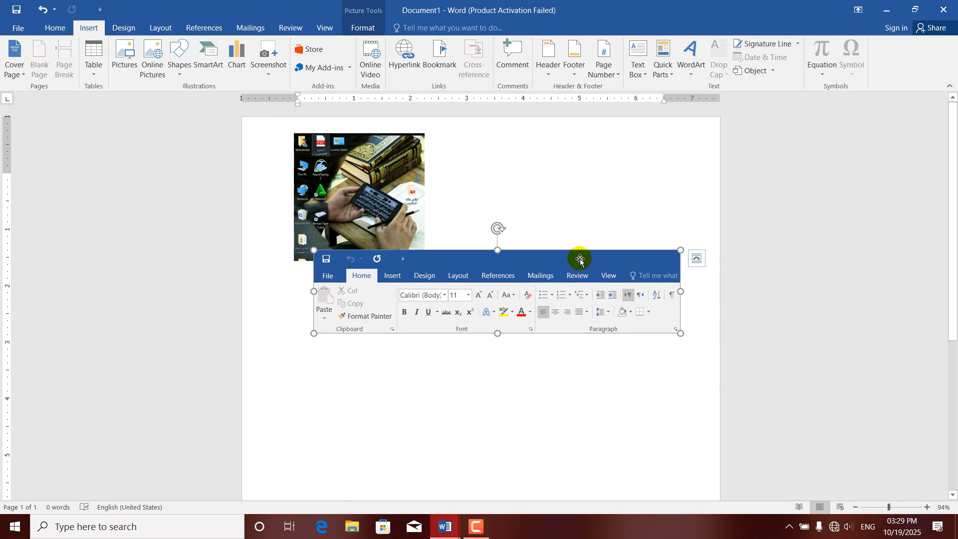
Undo the ribbon screenshot and delete the desktop picture, leaving Document1 blank.
key("ctrl+z")
left_click(399, 218)
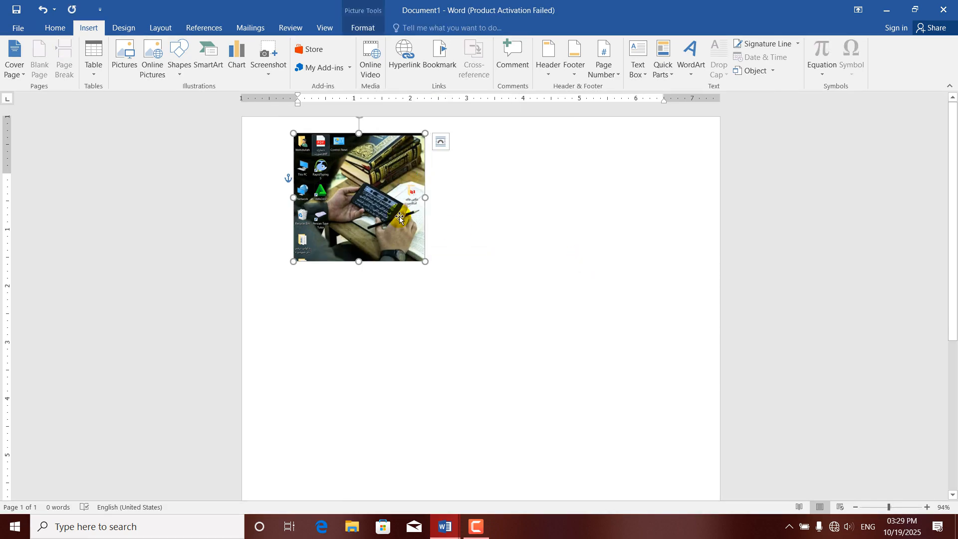
key("Delete")
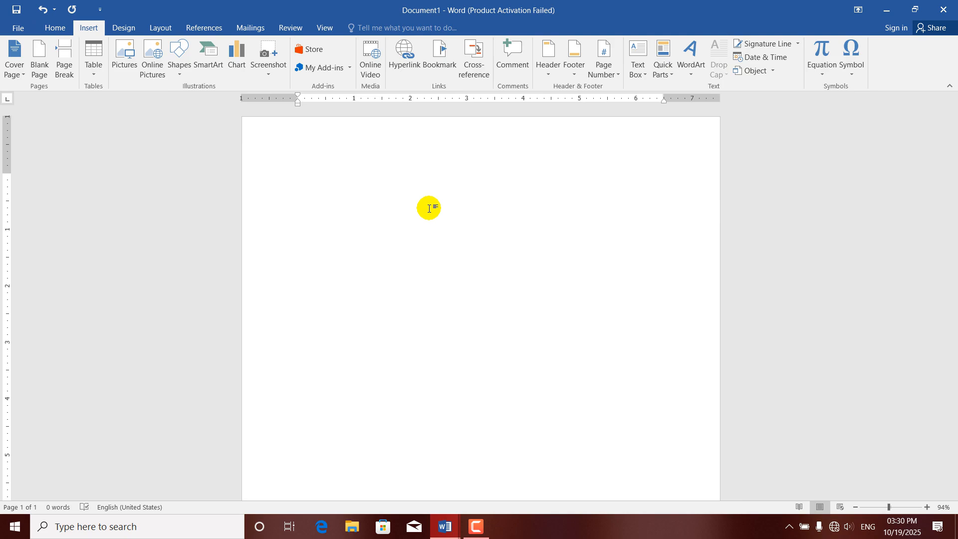
Link to desktop right click maenu.docx in Documents, displayed as its full file path.
left_click(408, 65)
mouse_move(408, 149)
left_mouse_down()
mouse_move(378, 169)
mouse_move(418, 148)
left_mouse_up()
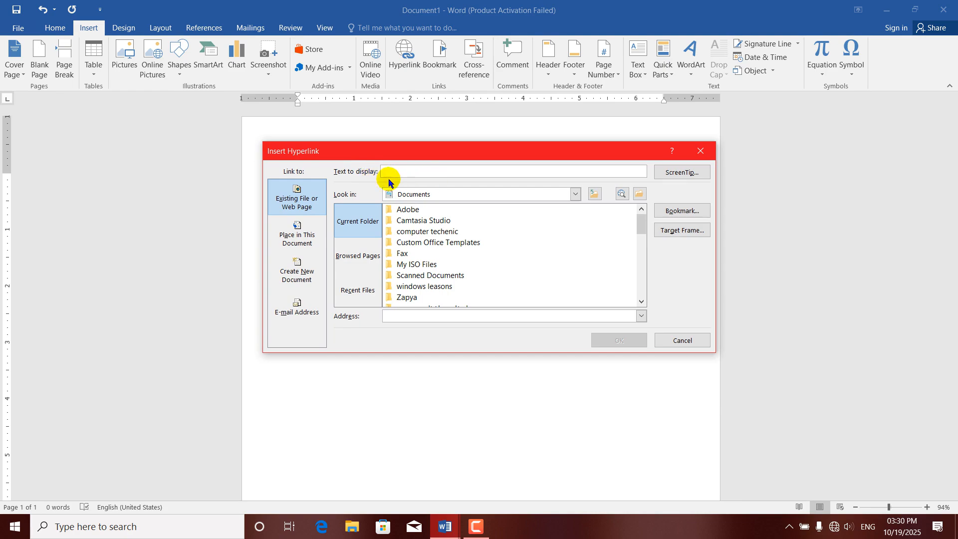
left_click_drag(641, 223, 640, 245)
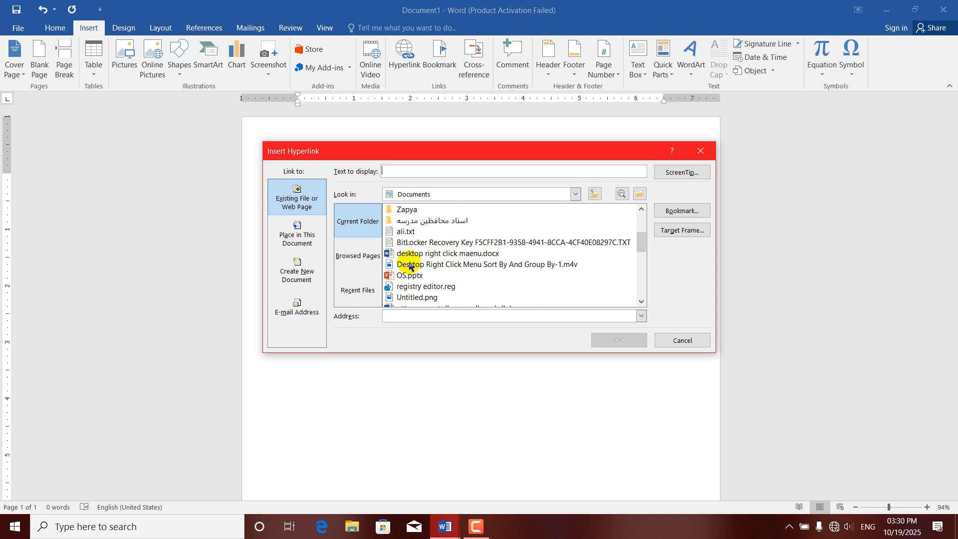
left_click(449, 255)
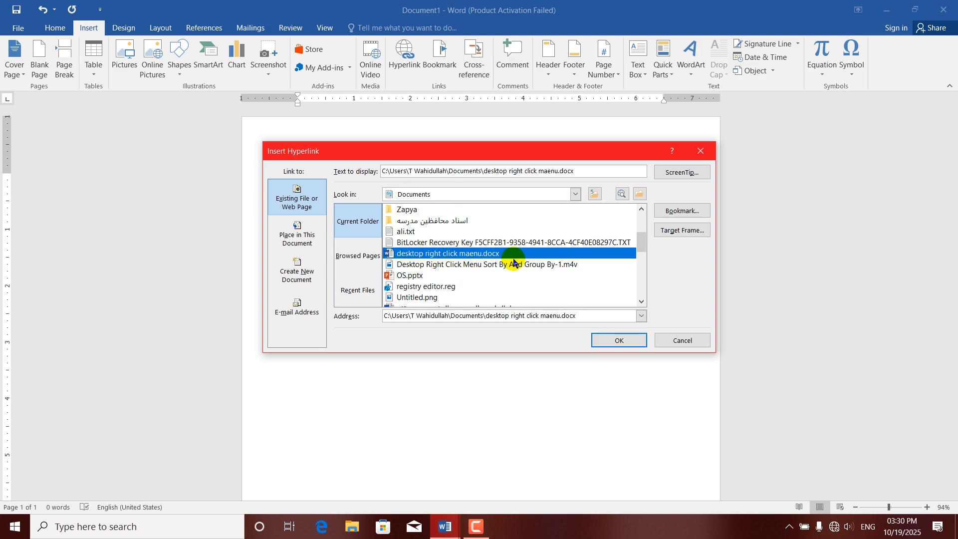
left_click(618, 340)
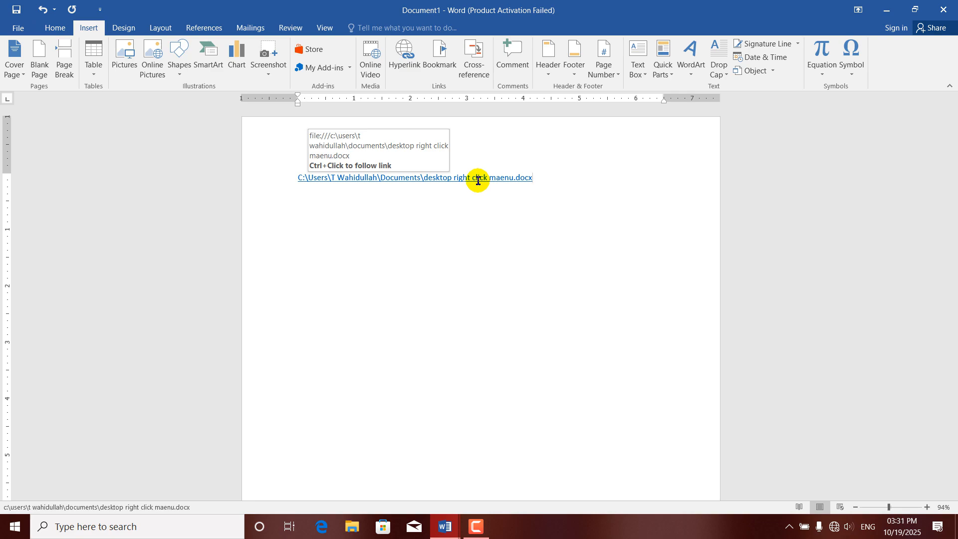
Follow the path link past the security notice, then close desktop right click maenu.docx.
left_click(376, 183, "ctrl")
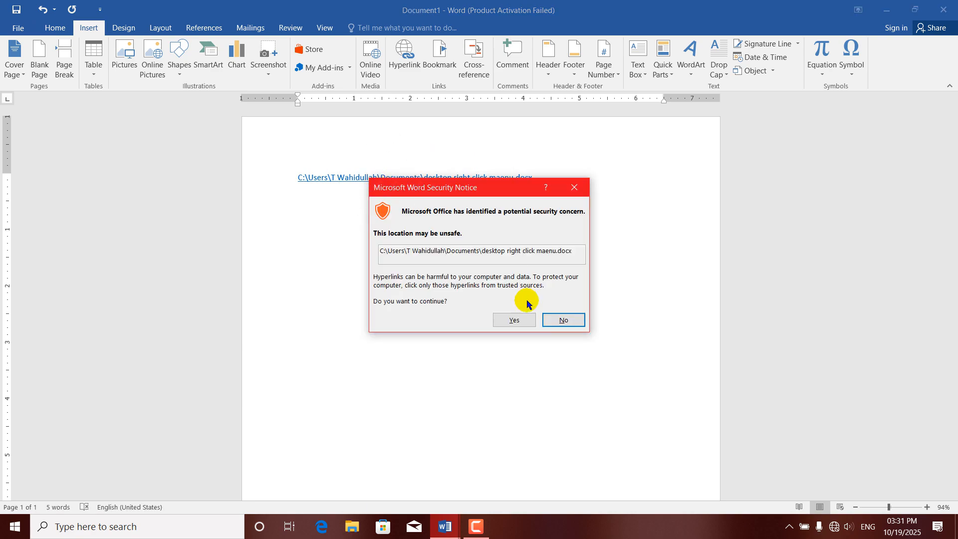
left_click(521, 322)
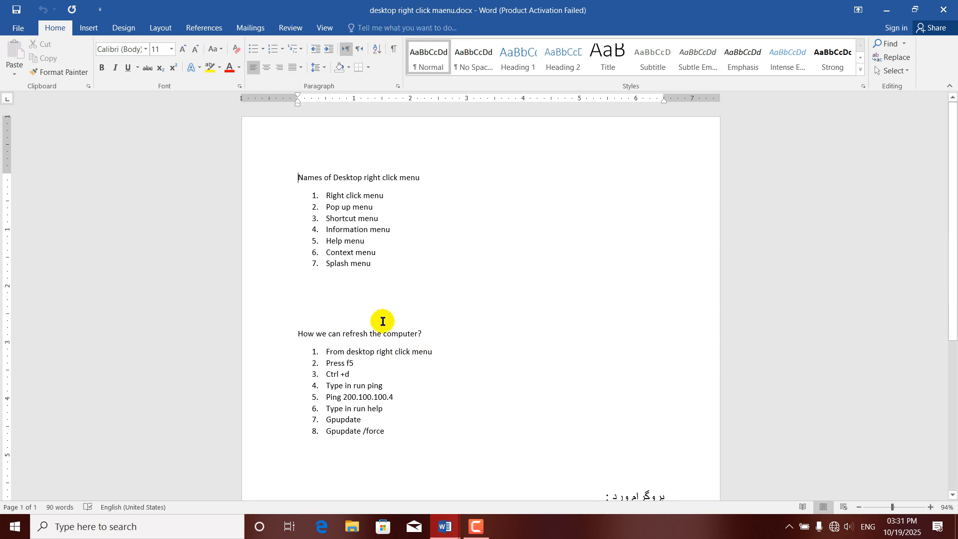
left_click(954, 4)
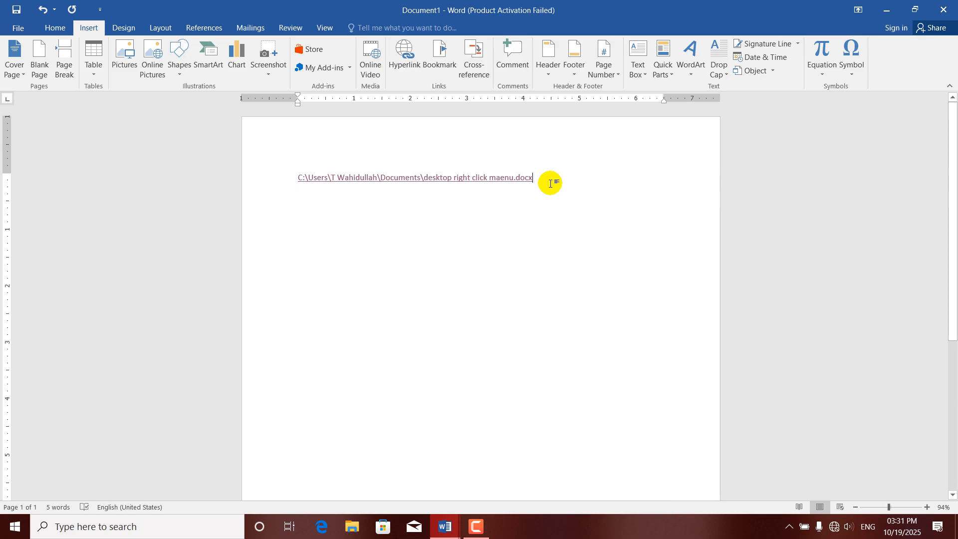
On a new line, add a 'click here' hyperlink to desktop right click maenu.docx.
key("Return")
left_click(402, 67)
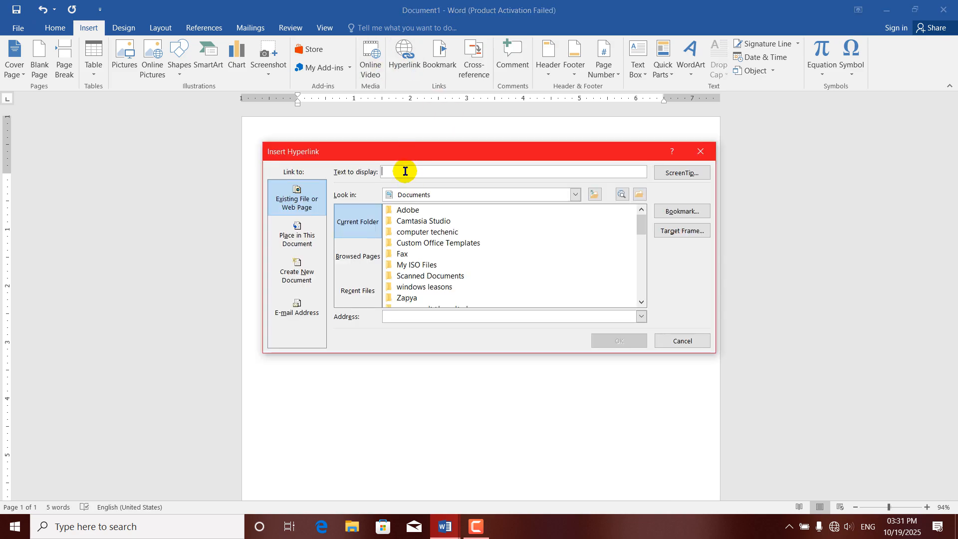
type("click here")
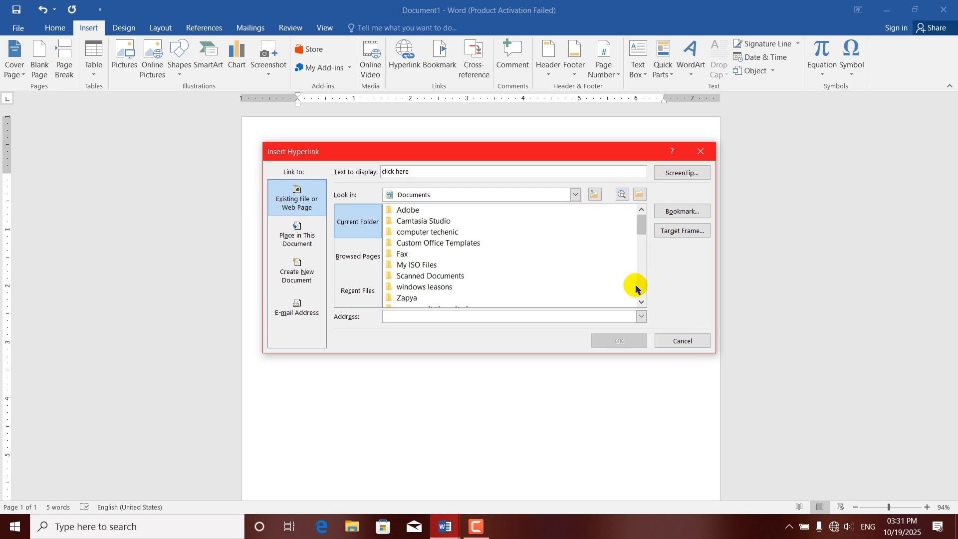
left_click(641, 303)
left_click(641, 302)
left_click(641, 302)
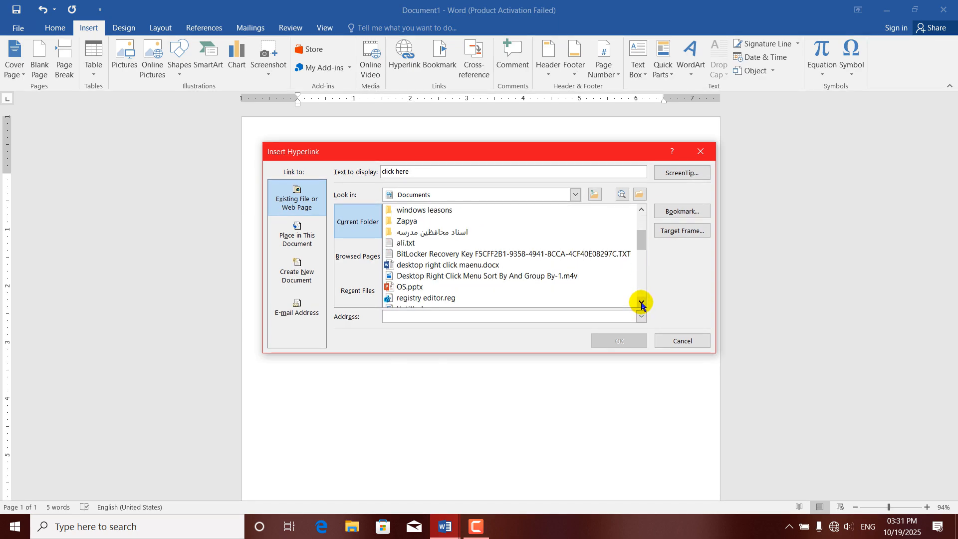
left_click(473, 267)
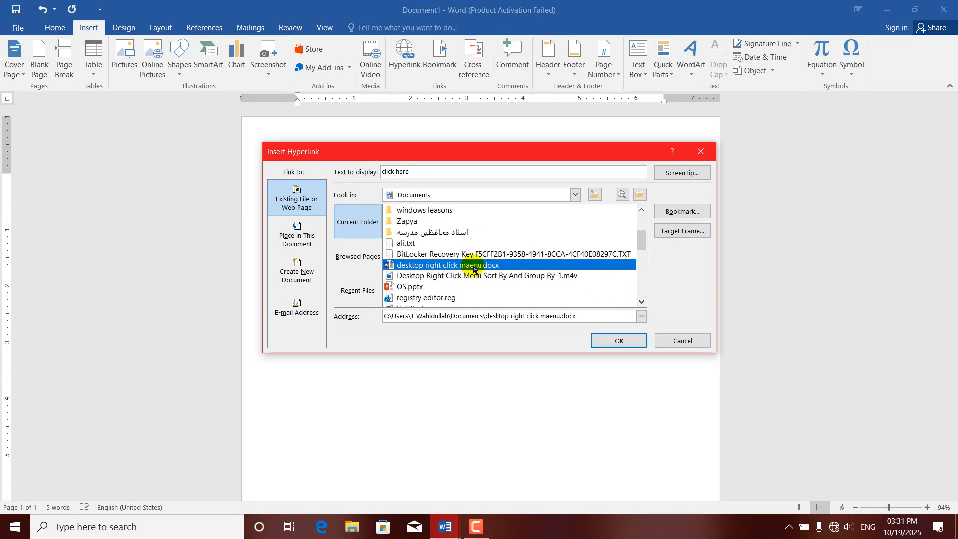
left_click(614, 341)
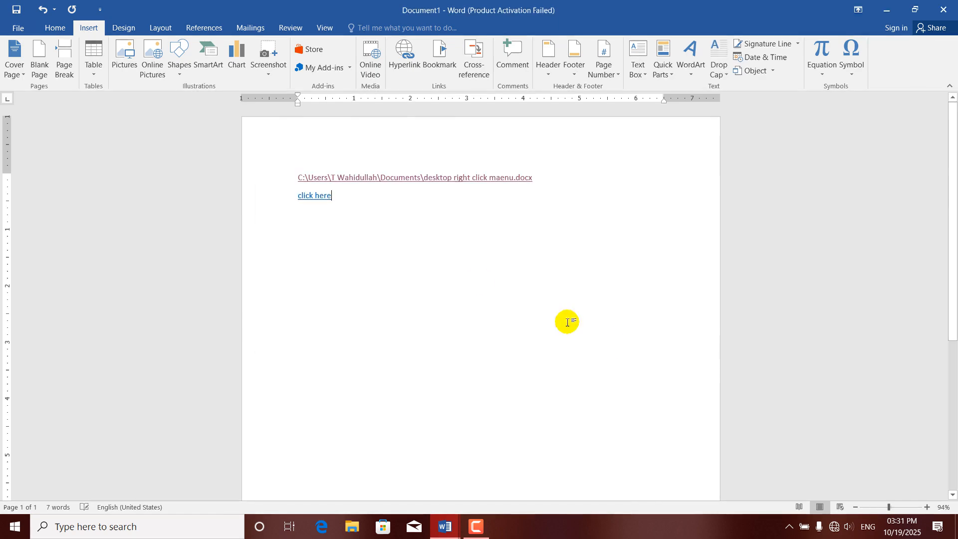
left_click(313, 197, "ctrl")
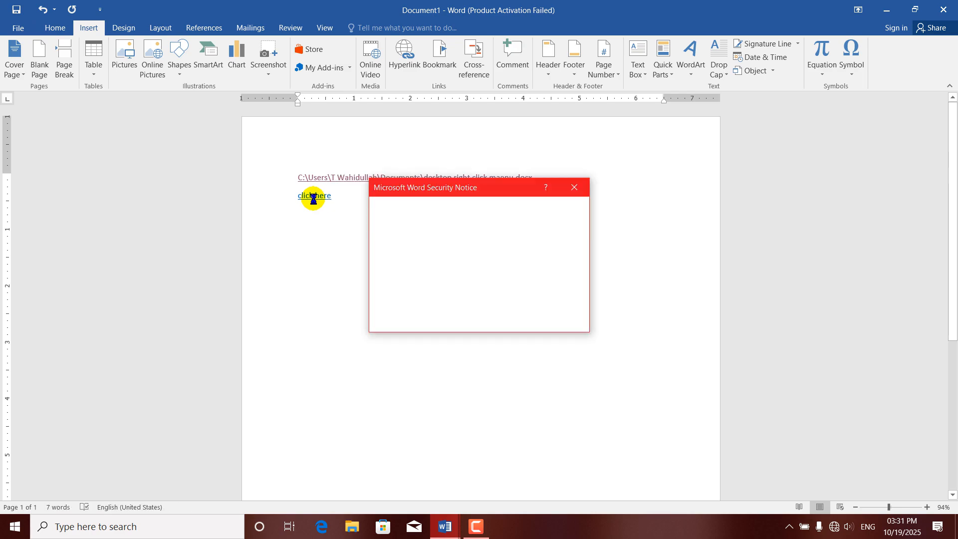
left_click(511, 318)
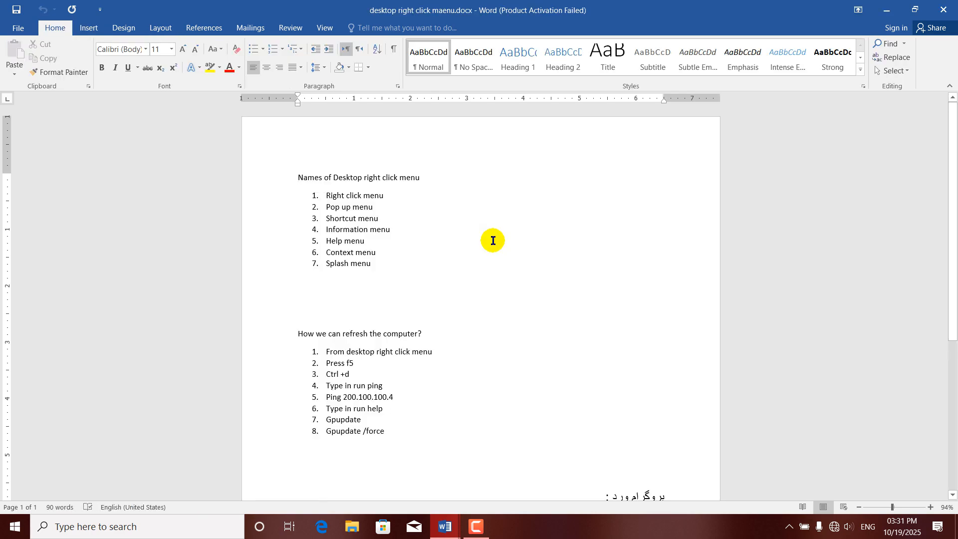
left_click(945, 6)
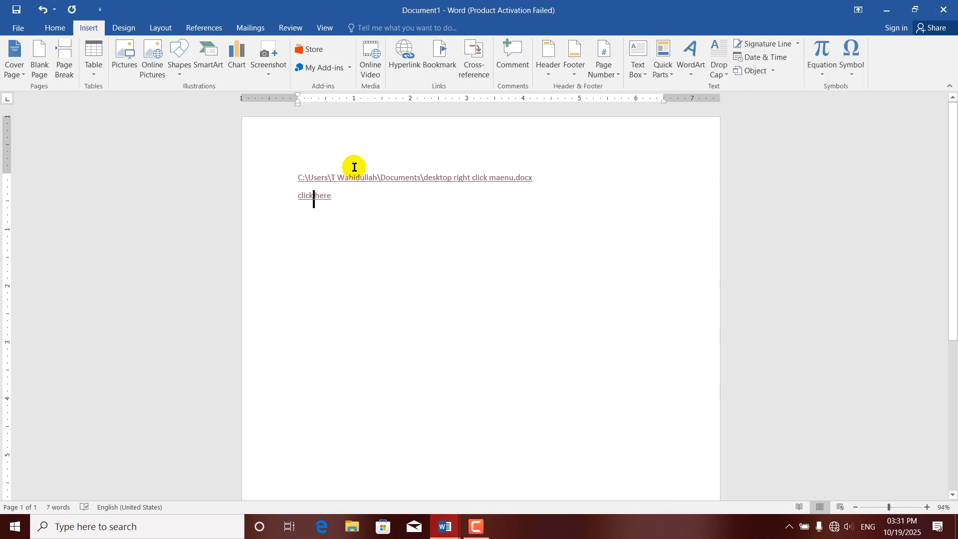
On a fresh line, start a 'click here' hyperlink and browse for its target file.
left_click(360, 200)
key("Return")
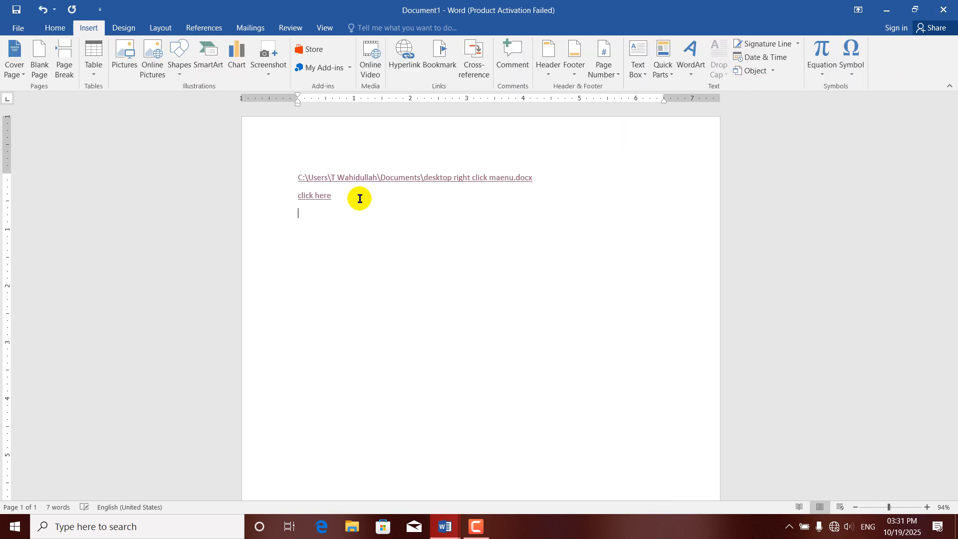
left_click(405, 53)
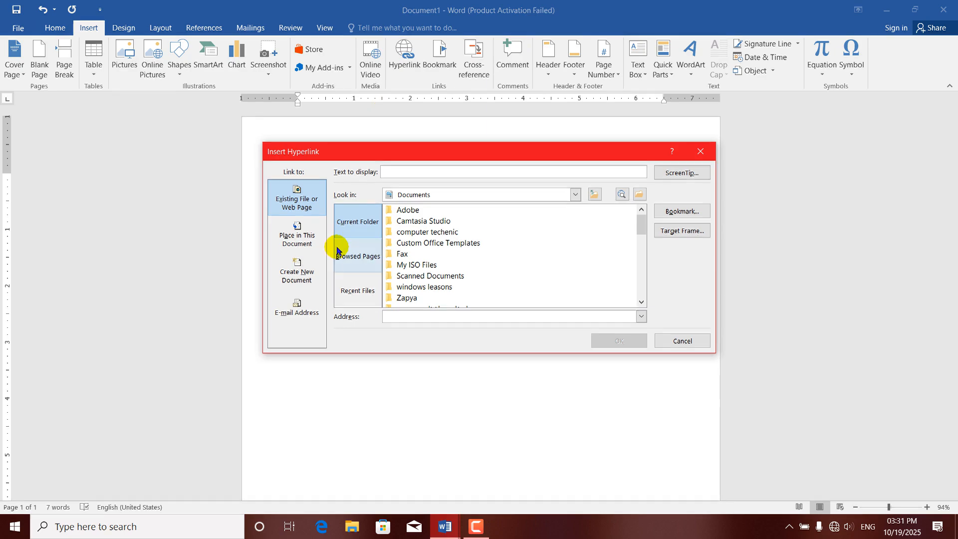
left_click_drag(646, 225, 612, 217)
left_click(450, 170)
type("cli")
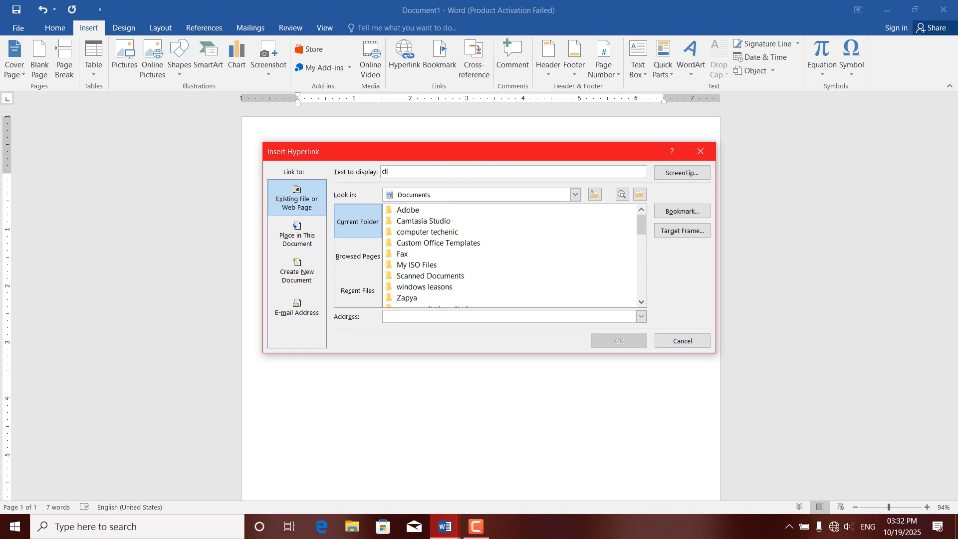
type("ck here")
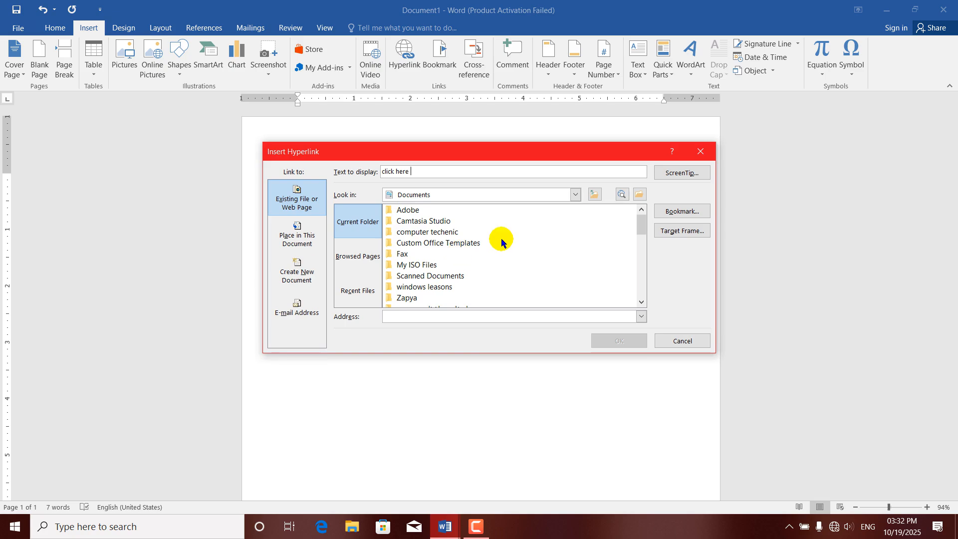
mouse_move(641, 222)
left_mouse_down()
mouse_move(636, 314)
mouse_move(629, 217)
left_mouse_up()
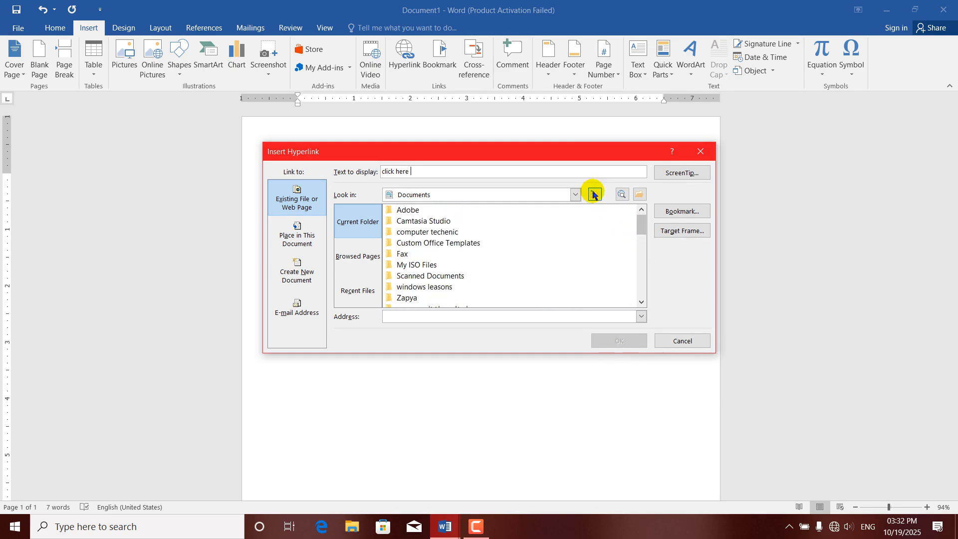
left_click(638, 193)
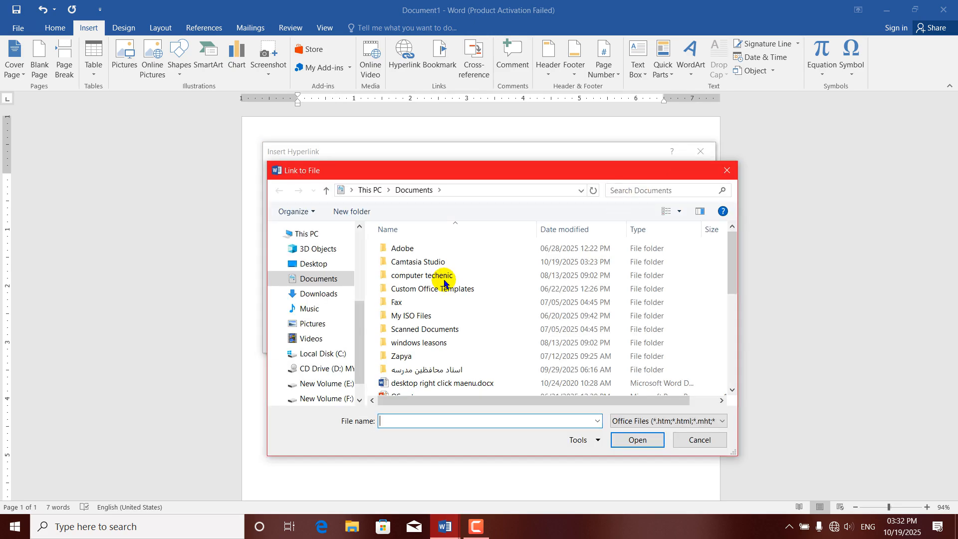
Target FB_IMG_1727701071734.jpg in the Arabic-named Pictures subfolder, using All Files filter.
left_click(312, 325)
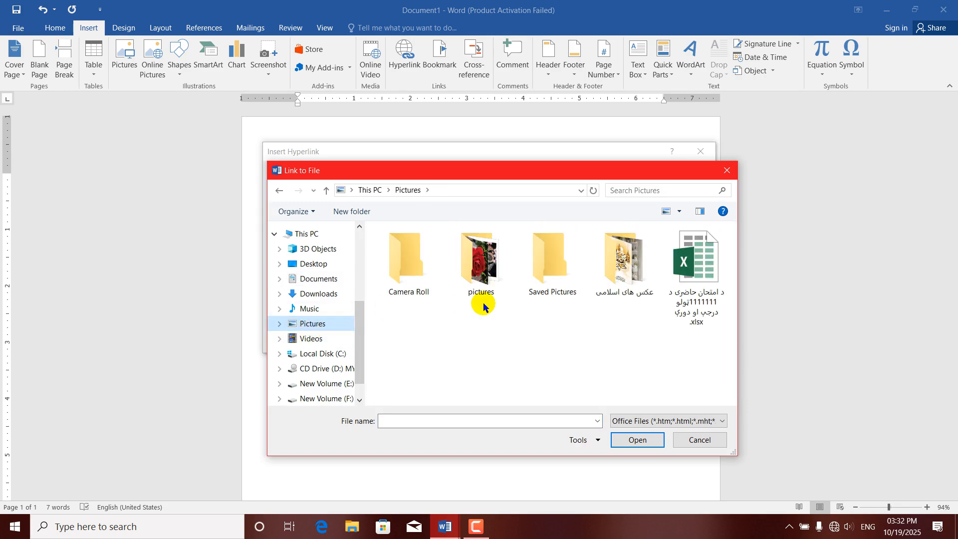
double_click(483, 271)
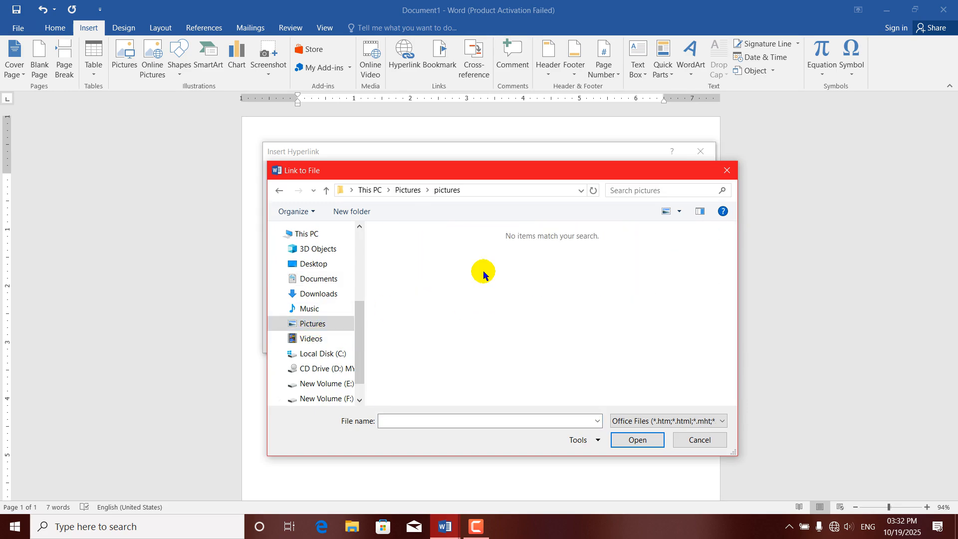
left_click(277, 191)
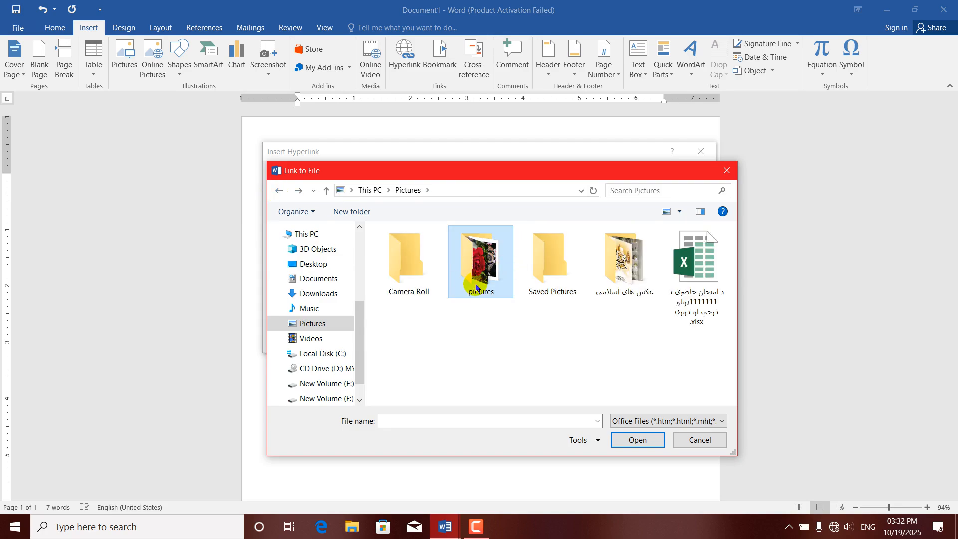
double_click(614, 273)
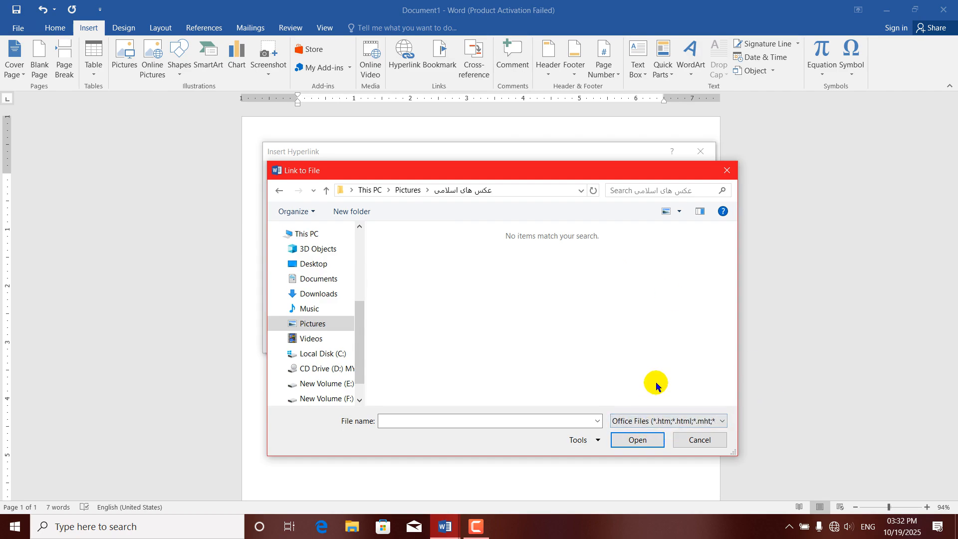
left_click(722, 424)
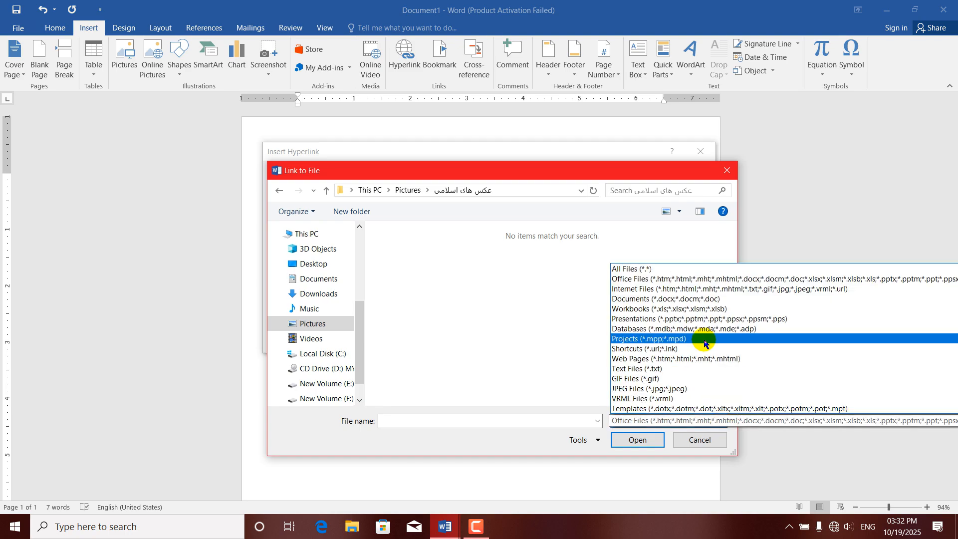
left_click(624, 270)
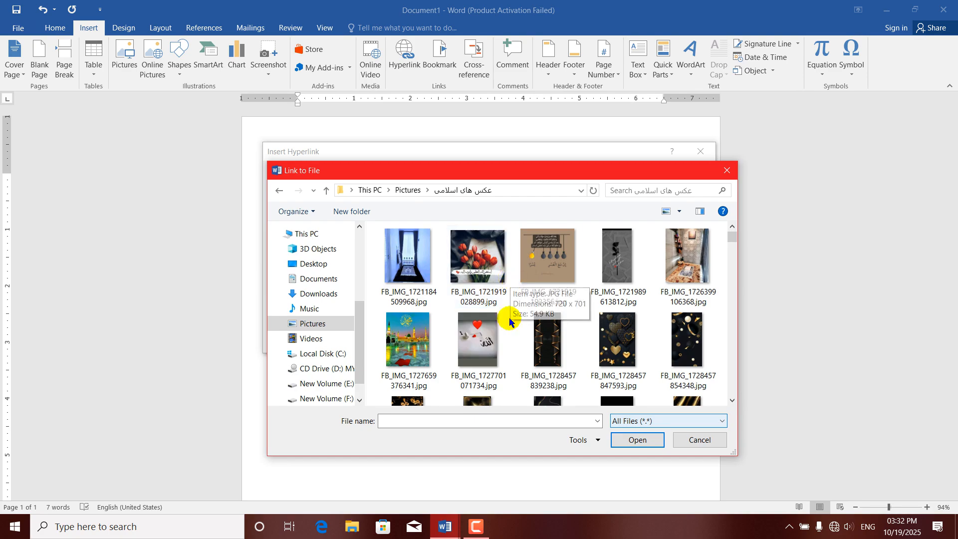
left_click(482, 330)
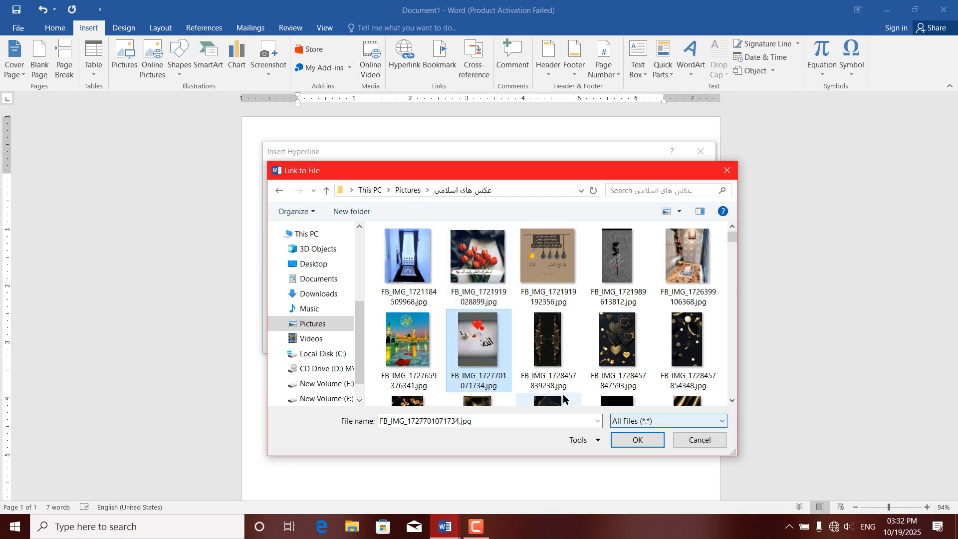
left_click(635, 441)
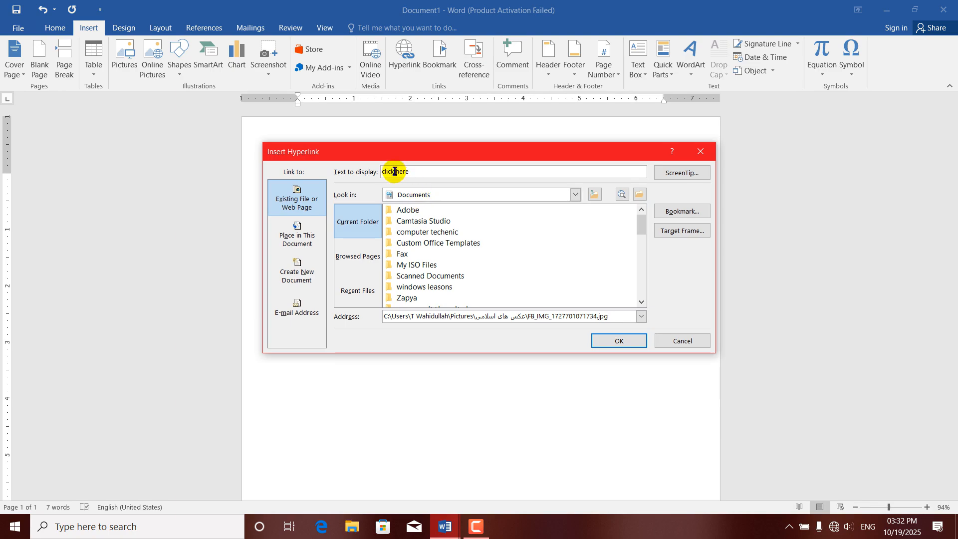
Insert the 'click here' image link and test it by opening FB_IMG_1727701071734.jpg in Photos.
left_click(601, 340)
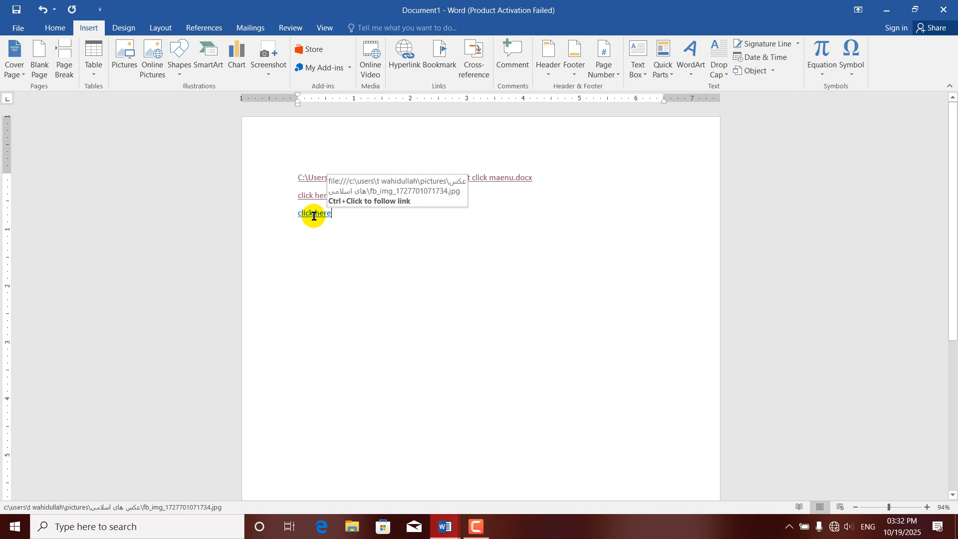
left_click(315, 220, "ctrl")
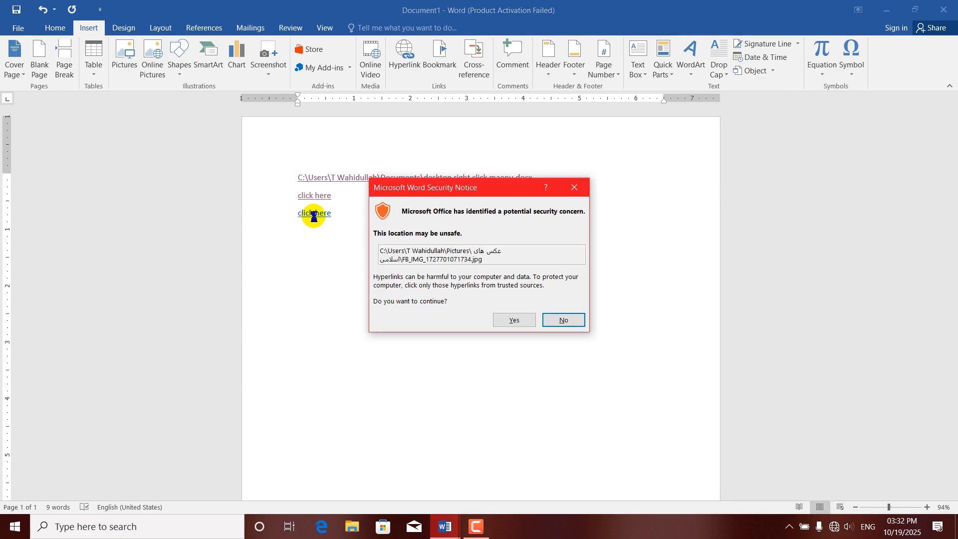
left_click(514, 320)
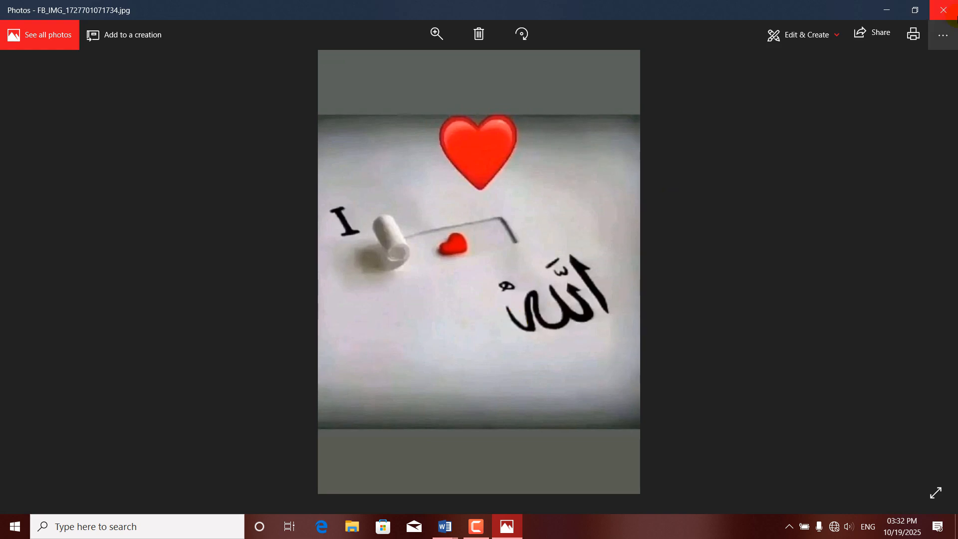
left_click(947, 7)
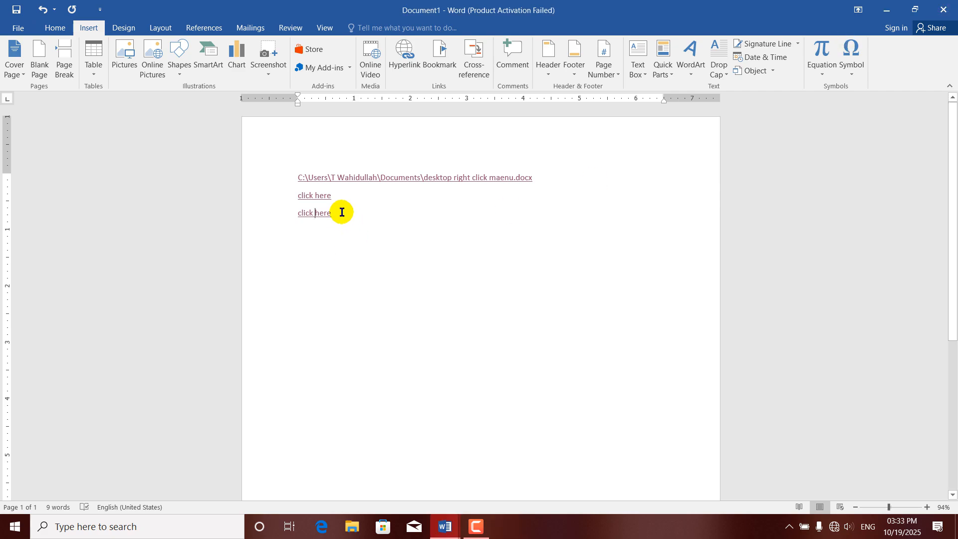
On a new line, type the tab-separated heading 'name', 'f name', 'pic'.
key("Return")
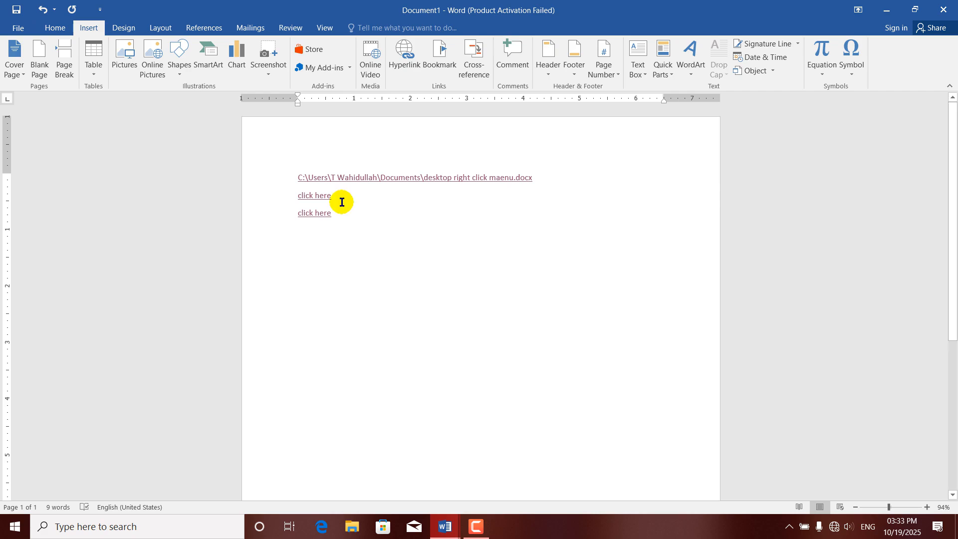
type("ne")
key("BackSpace")
type("a")
key("BackSpace")
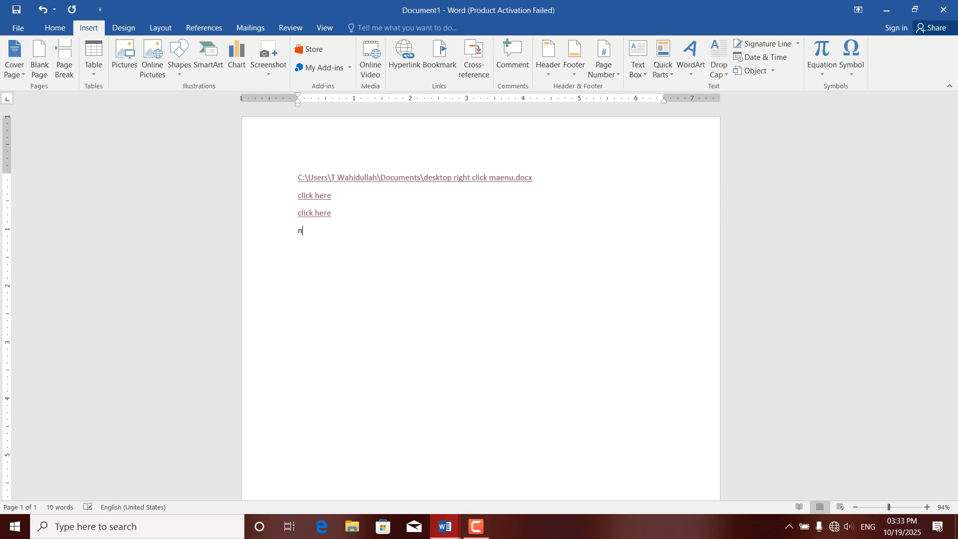
type("ame")
key("Tab")
type("f name")
key("Tab")
type("pic")
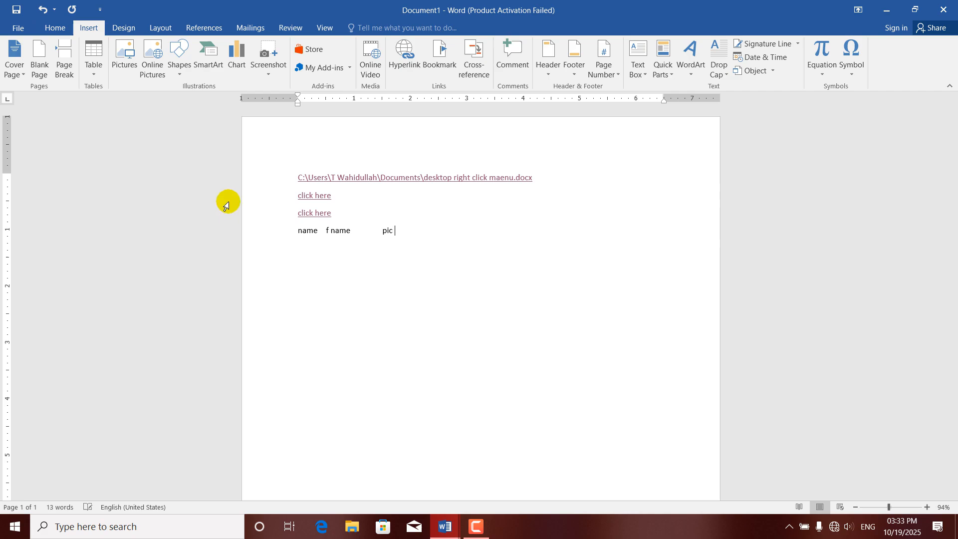
Add a sample row below with a first name and father's name, tabbing to the pic column.
key("Return")
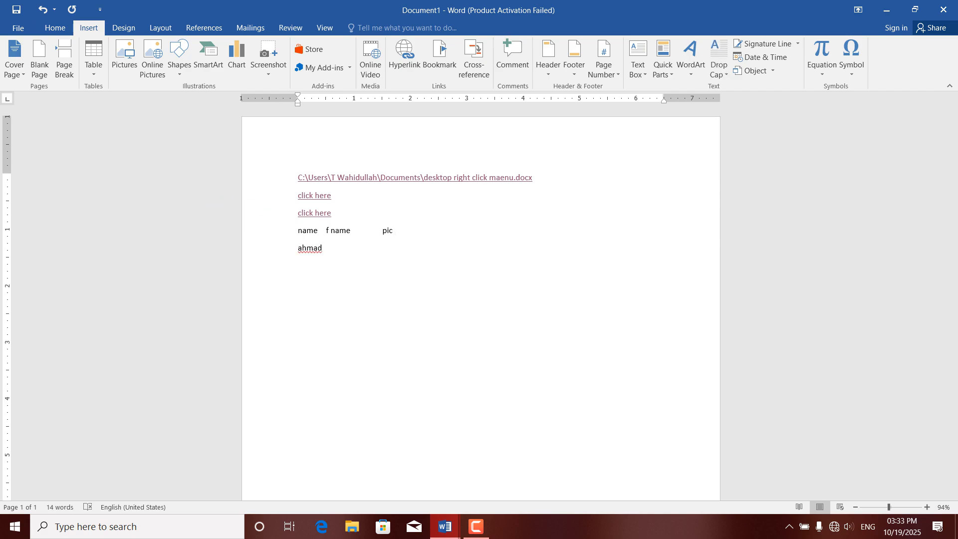
key("Tab")
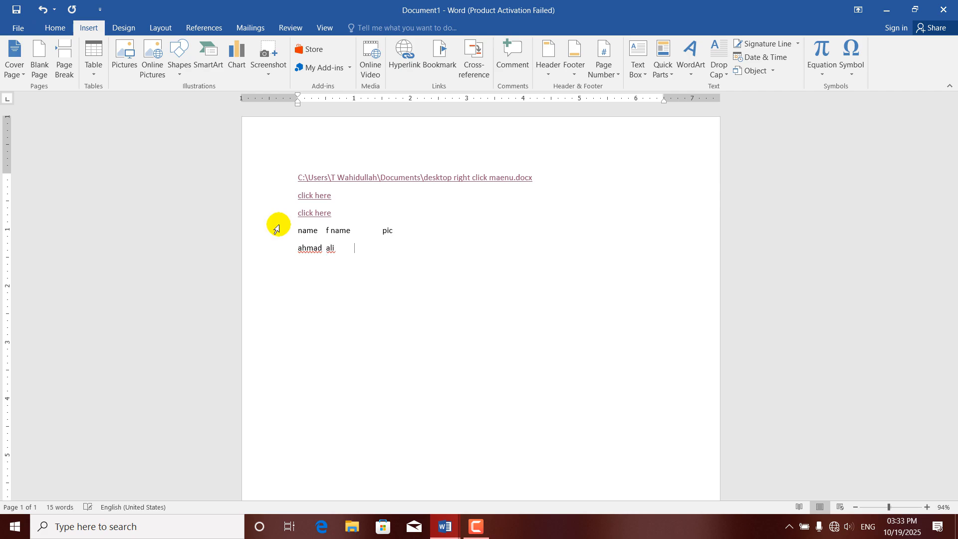
key("Tab")
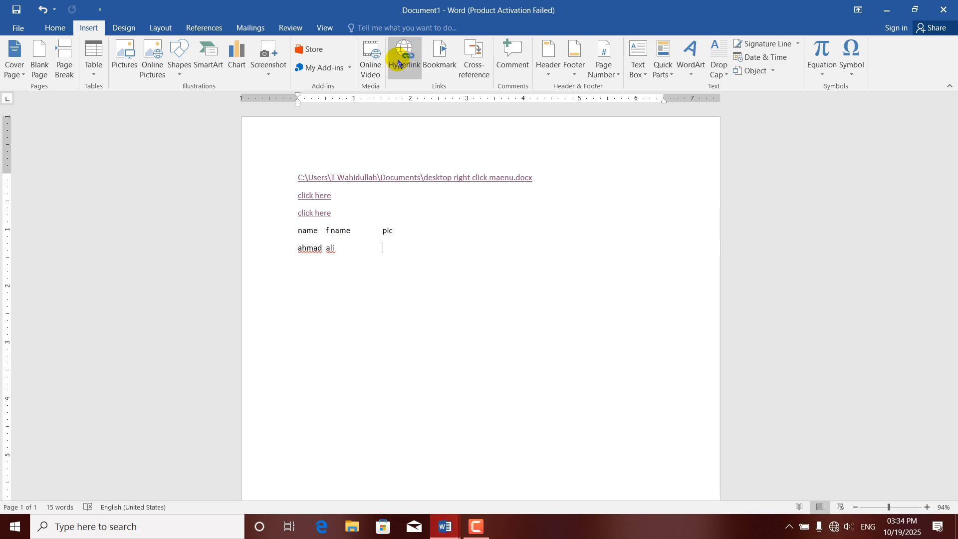
Start a hyperlink with Ctrl+K and browse for the target file to link to.
key("ctrl+k")
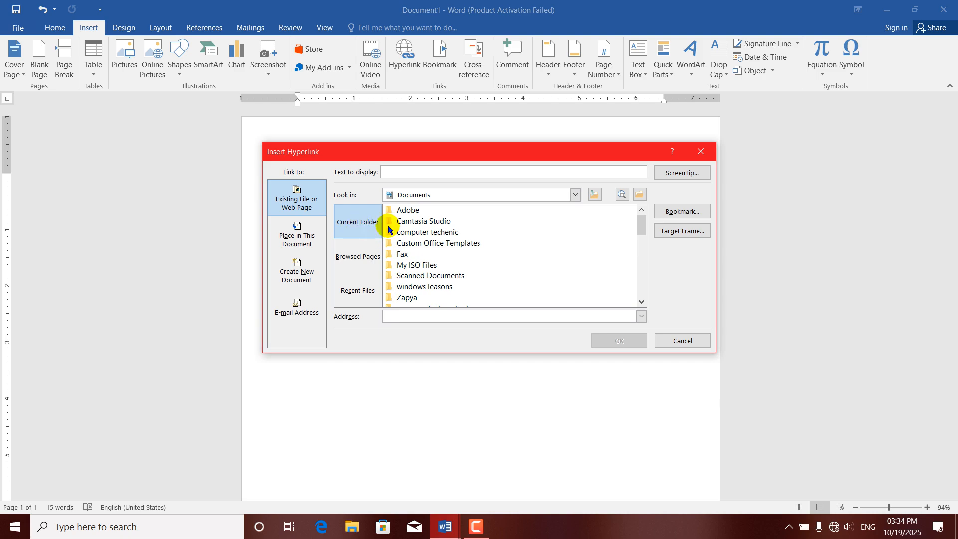
left_click(638, 194)
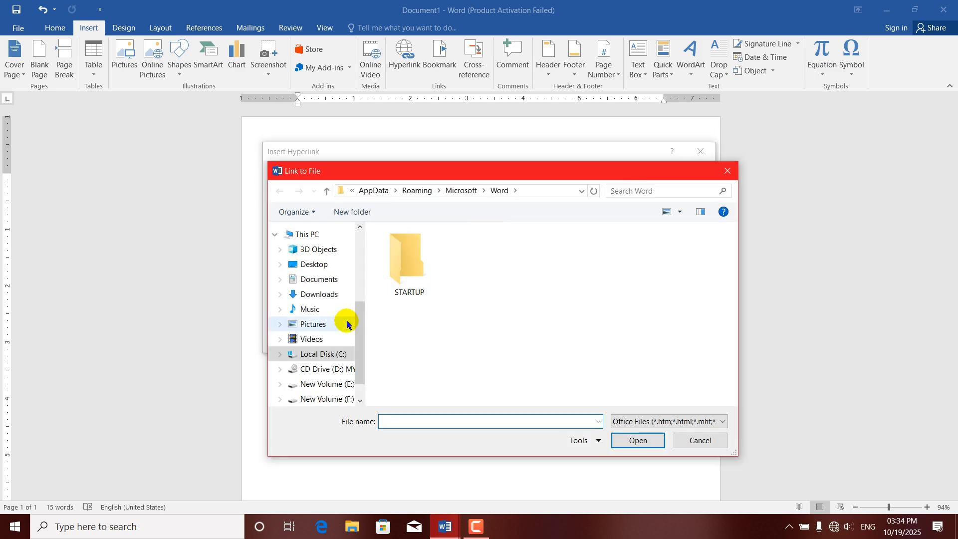
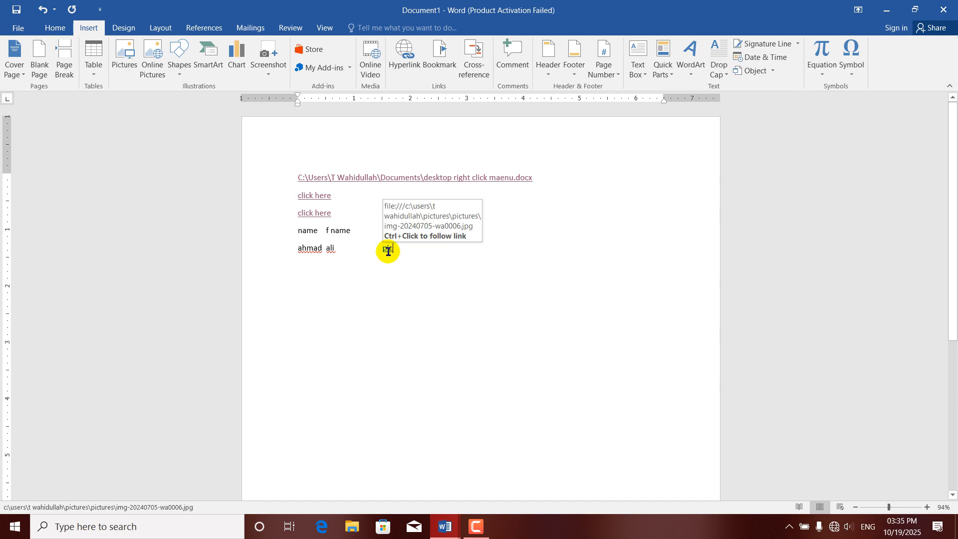
left_click(389, 255, "ctrl")
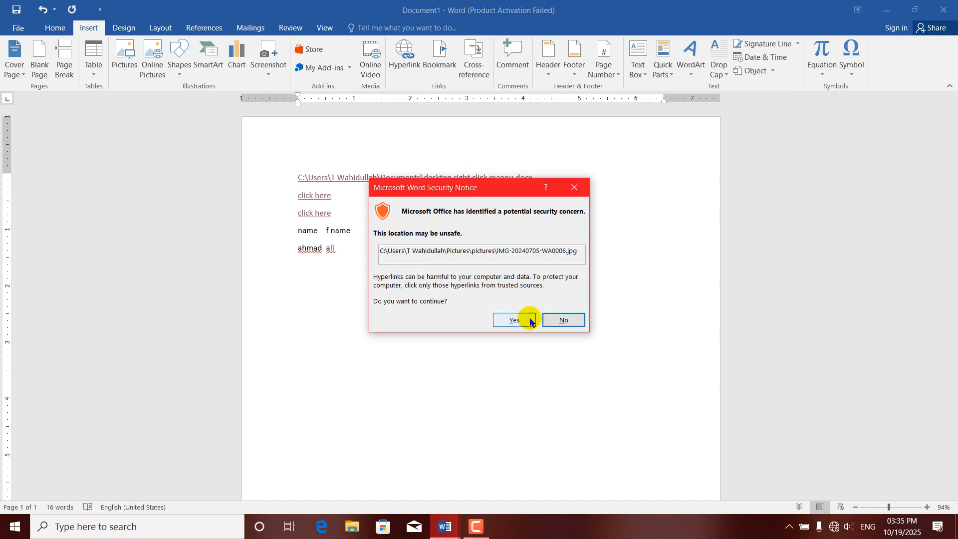
left_click(524, 319)
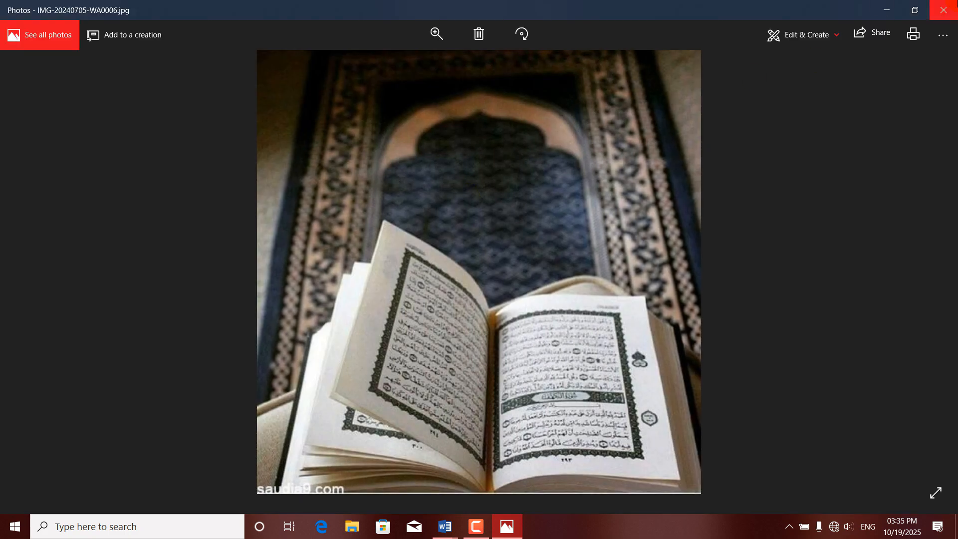
left_click(944, 10)
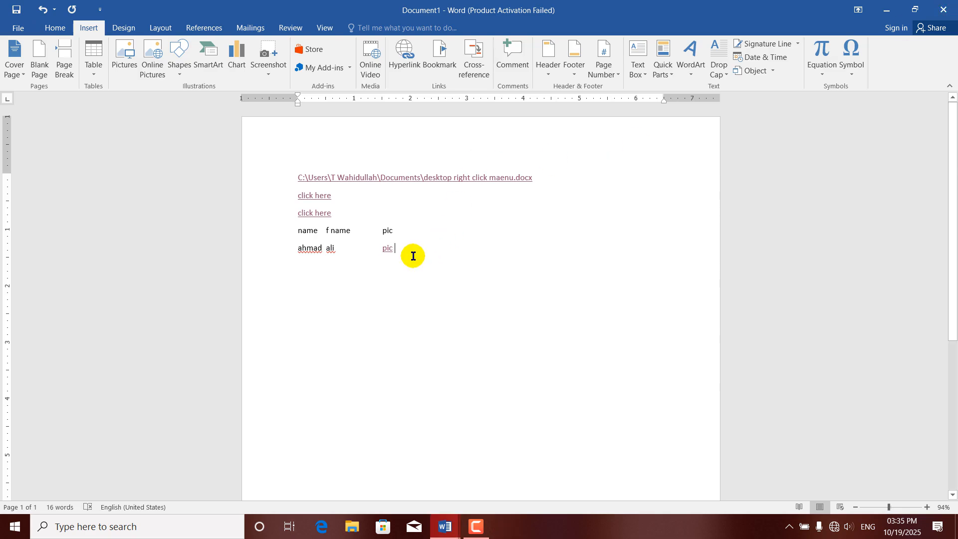
key("Return")
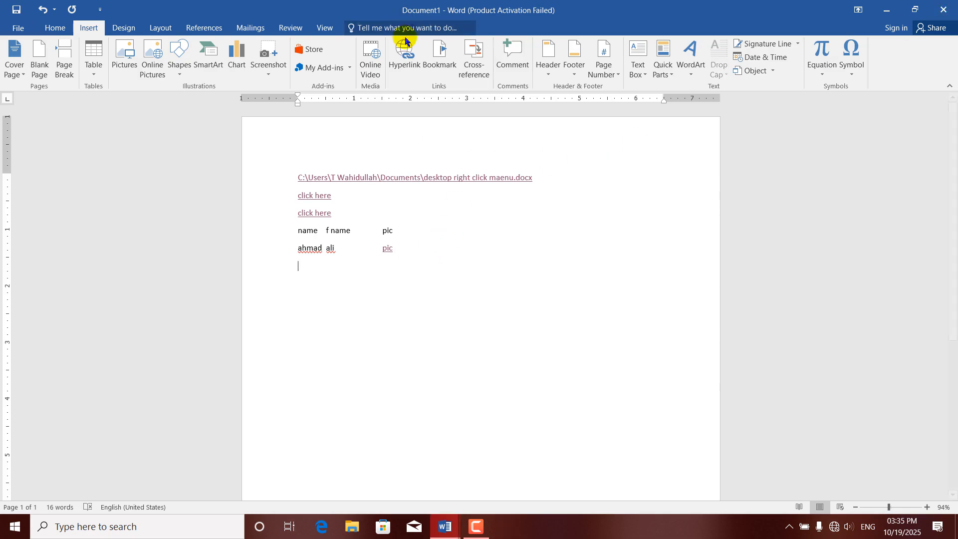
left_click(405, 57)
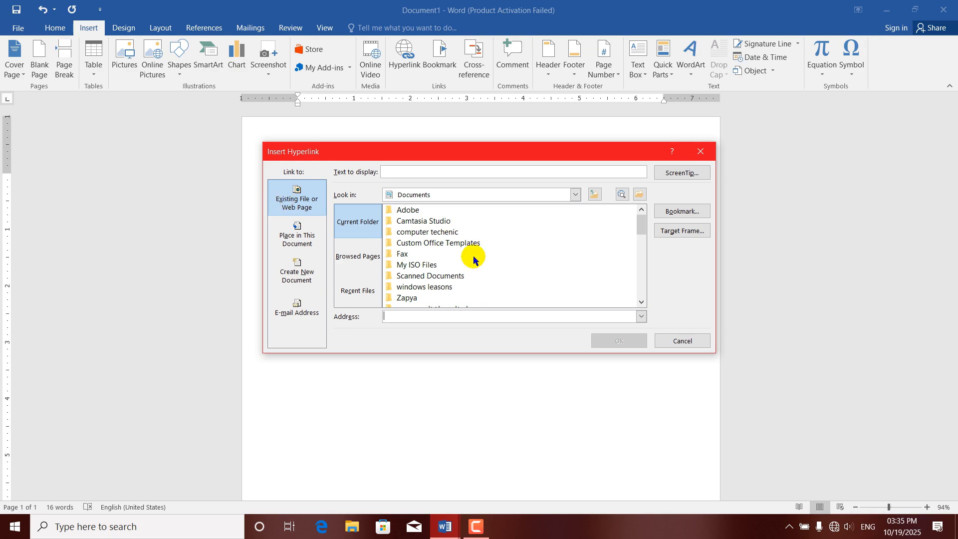
left_click(294, 244)
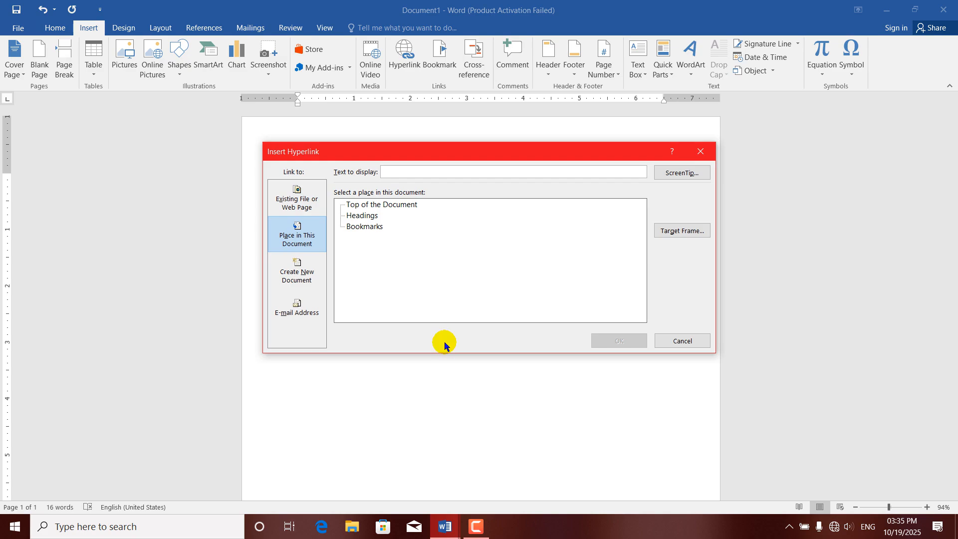
left_click(700, 151)
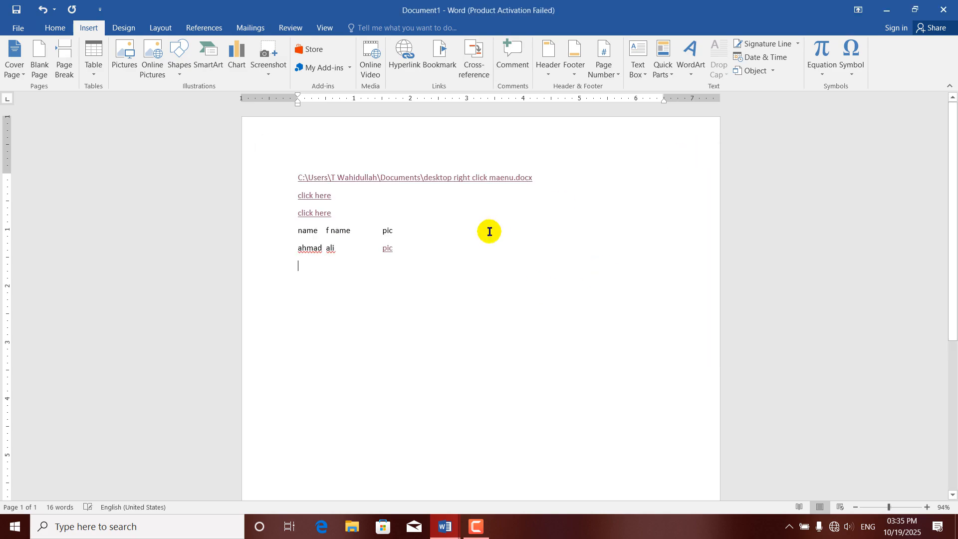
left_click_drag(438, 265, 273, 171)
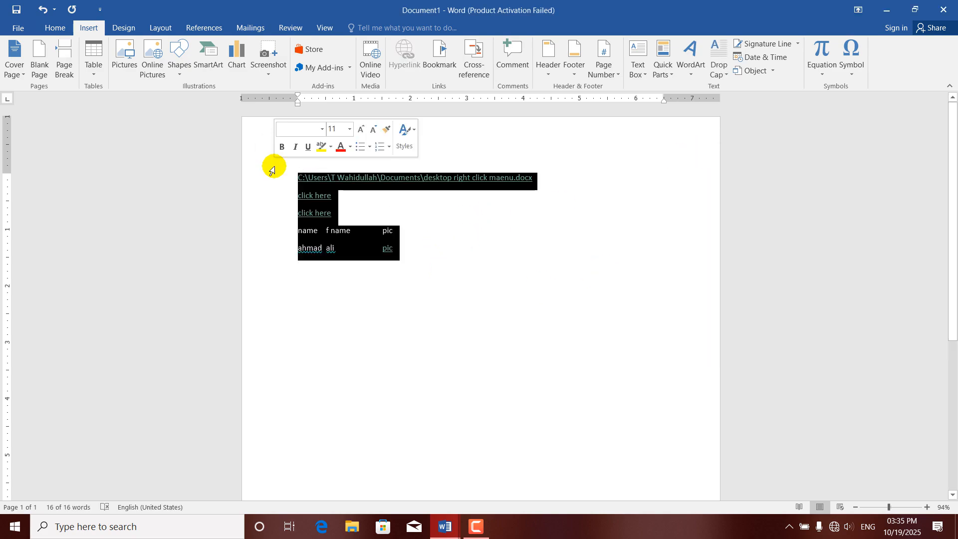
Delete the old links and name table, then generate sample pages with =rand(120).
key("Delete")
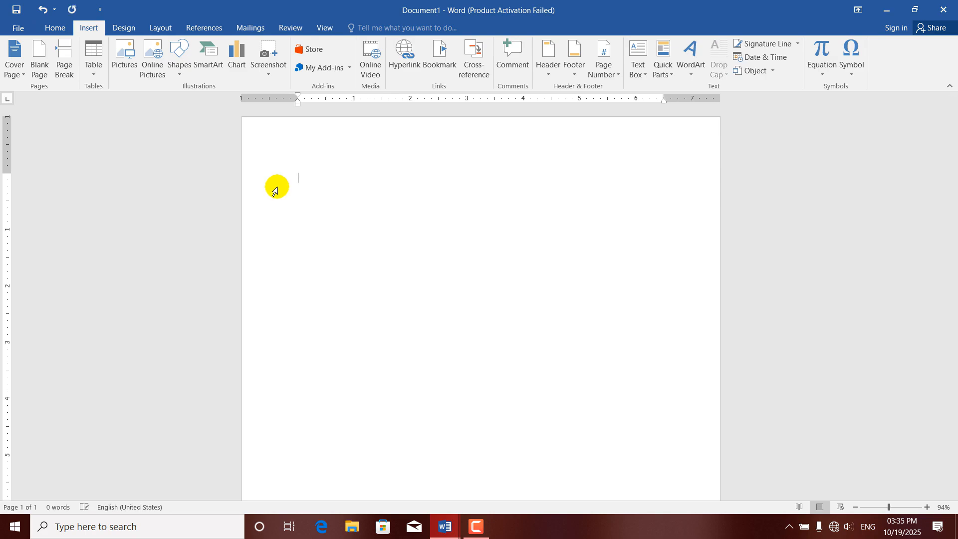
type("=rand")
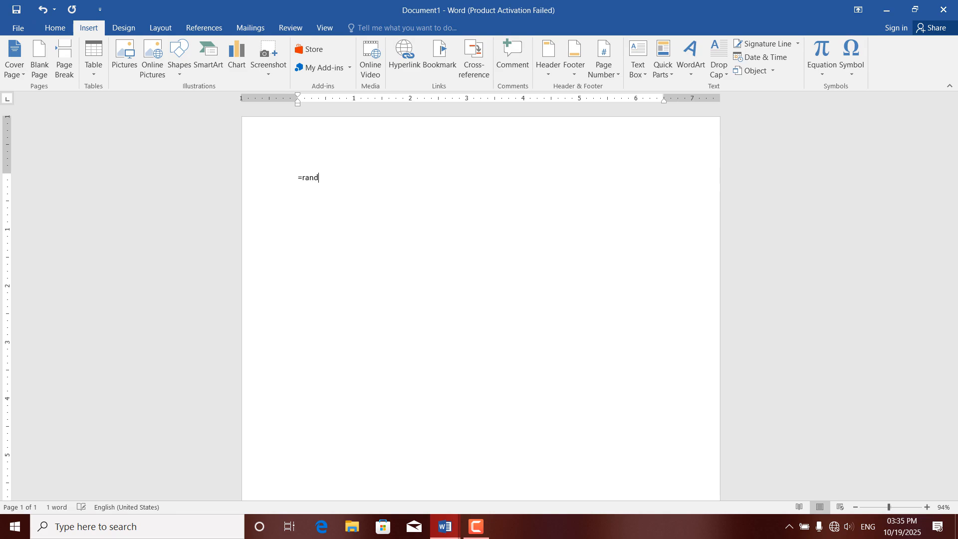
type("(120")
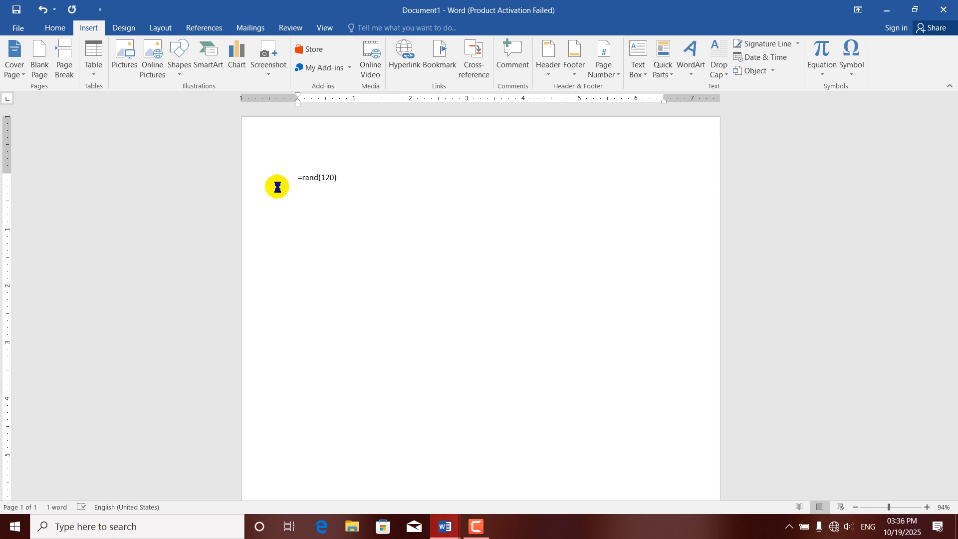
type(")")
key("Return")
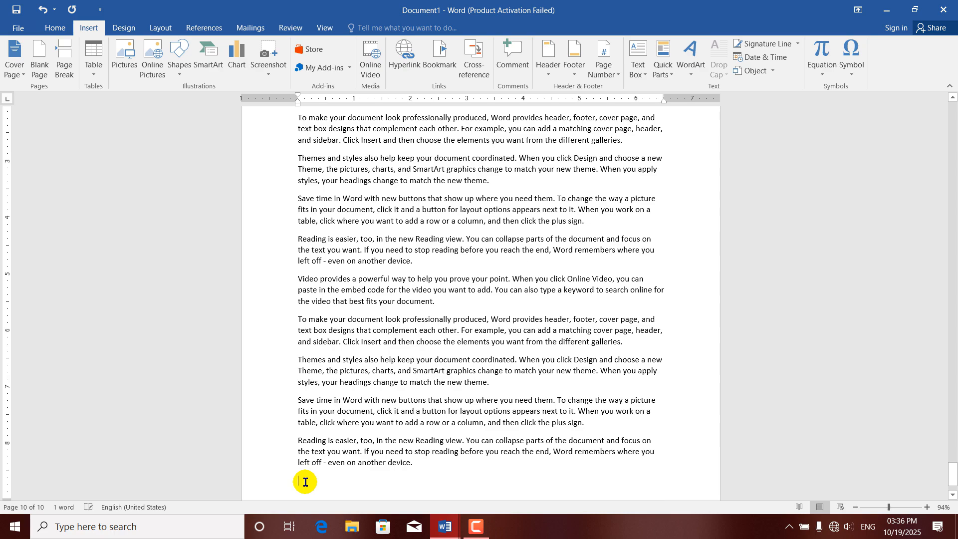
Insert a Top of the Document hyperlink after the sample text and follow it to page 1.
left_click(403, 57)
left_click(299, 236)
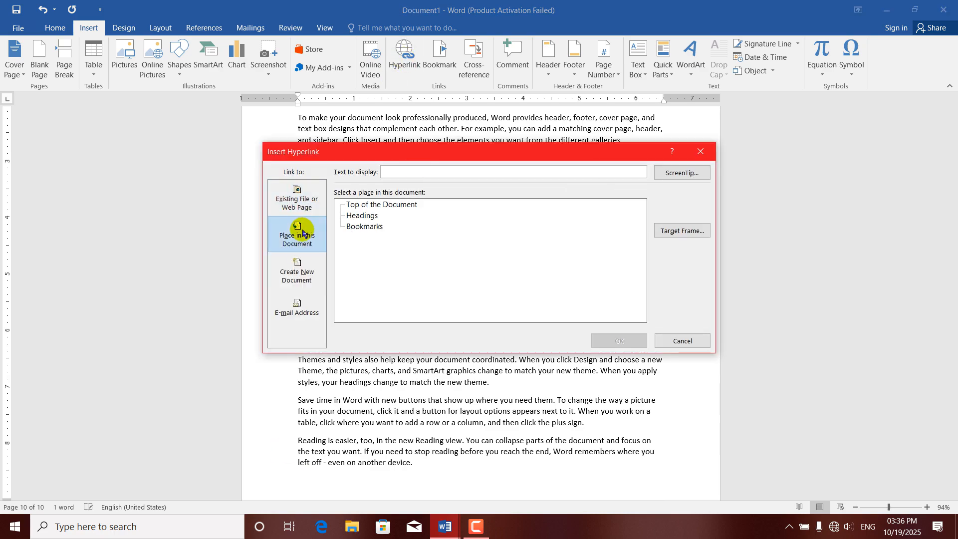
left_click(387, 205)
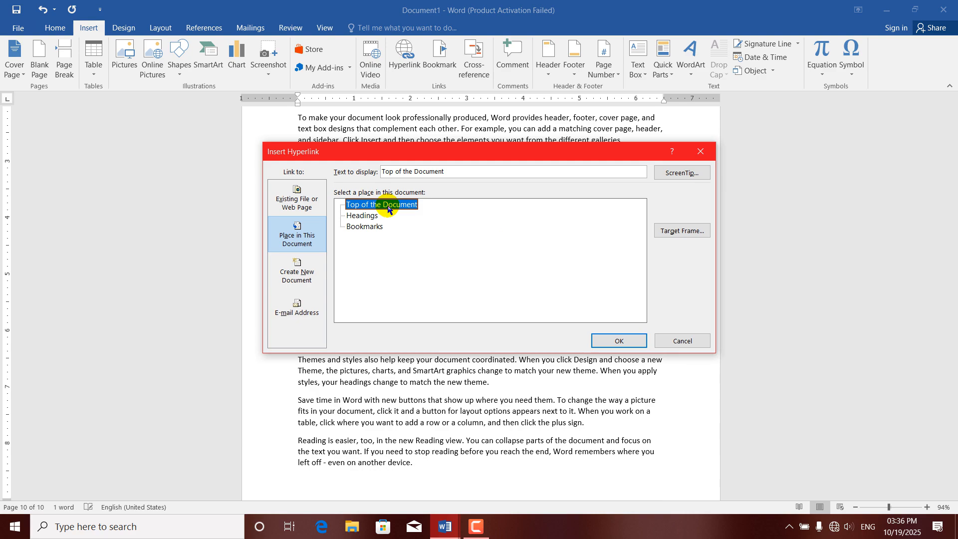
left_click(619, 340)
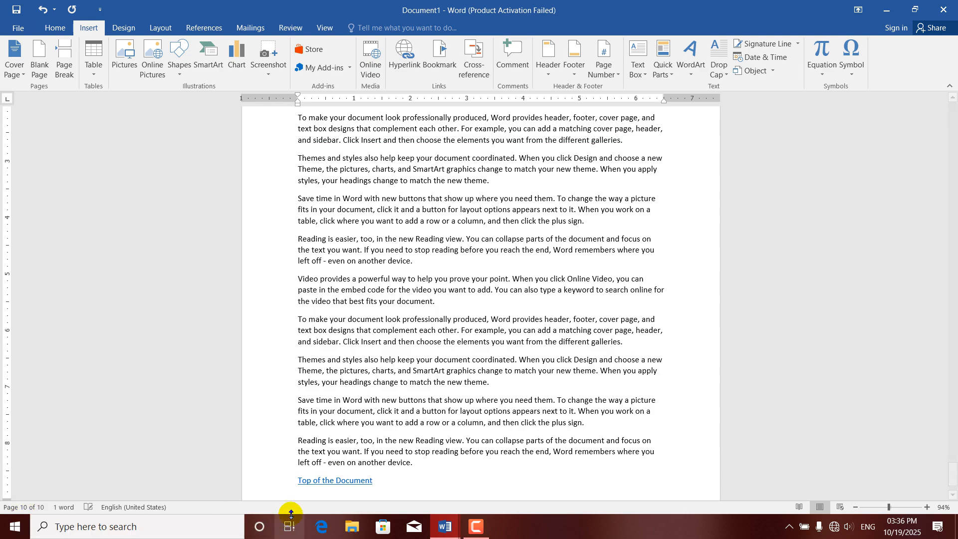
left_click(323, 488, "ctrl")
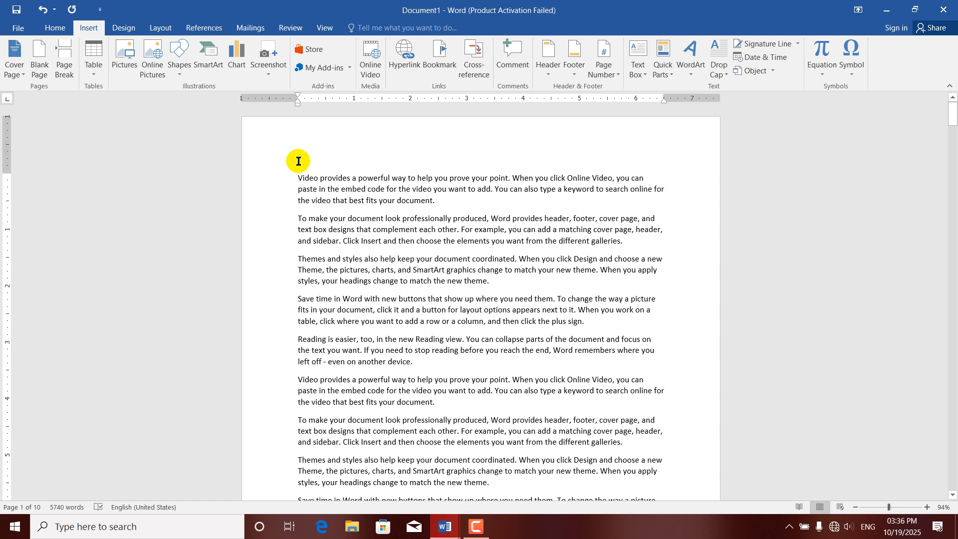
Type Kabul on the empty first line and format it with the Heading 1 style.
left_click(402, 61)
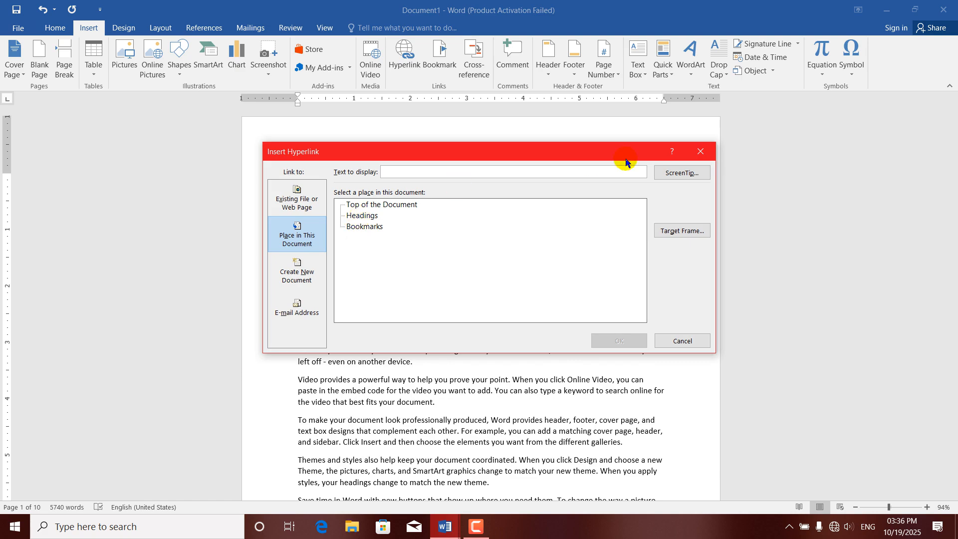
left_click(711, 150)
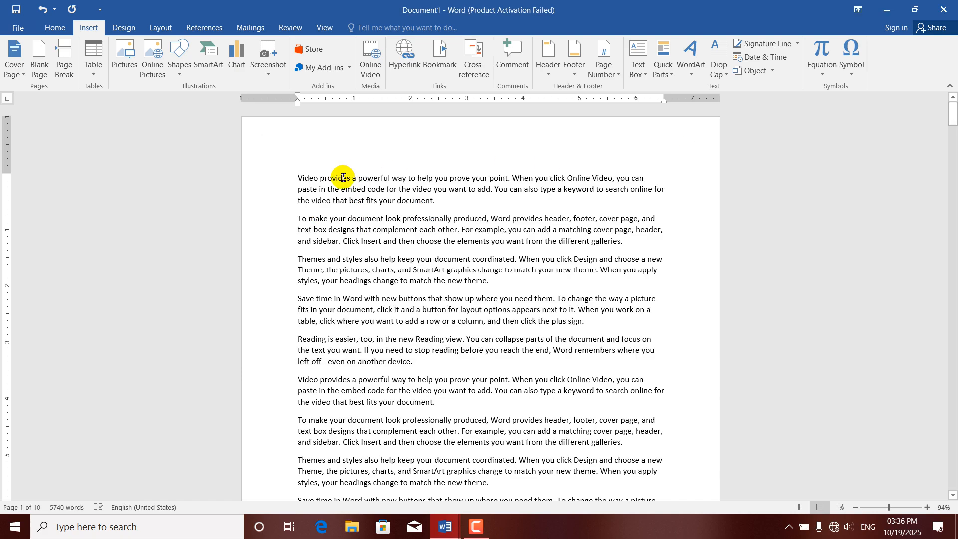
left_click(298, 166)
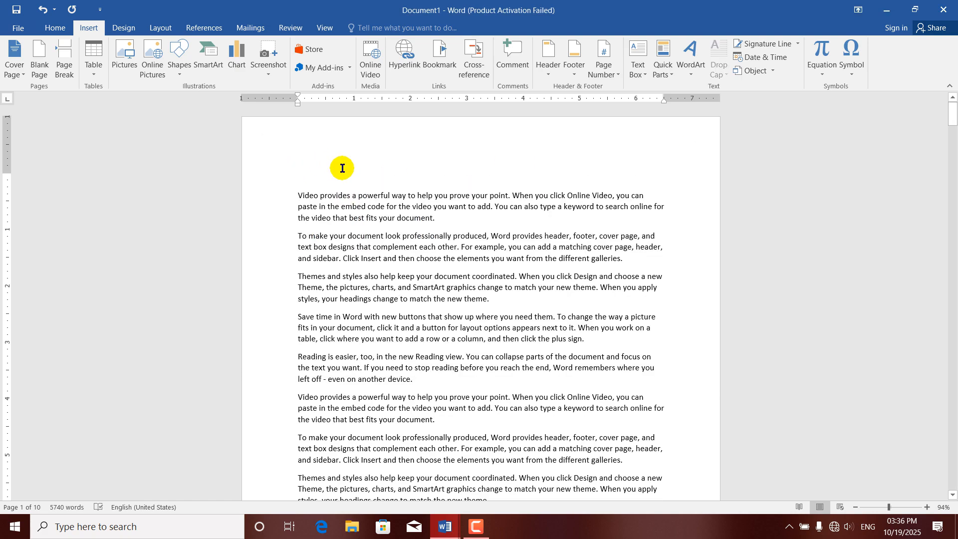
type("ak")
type("k")
type("abul")
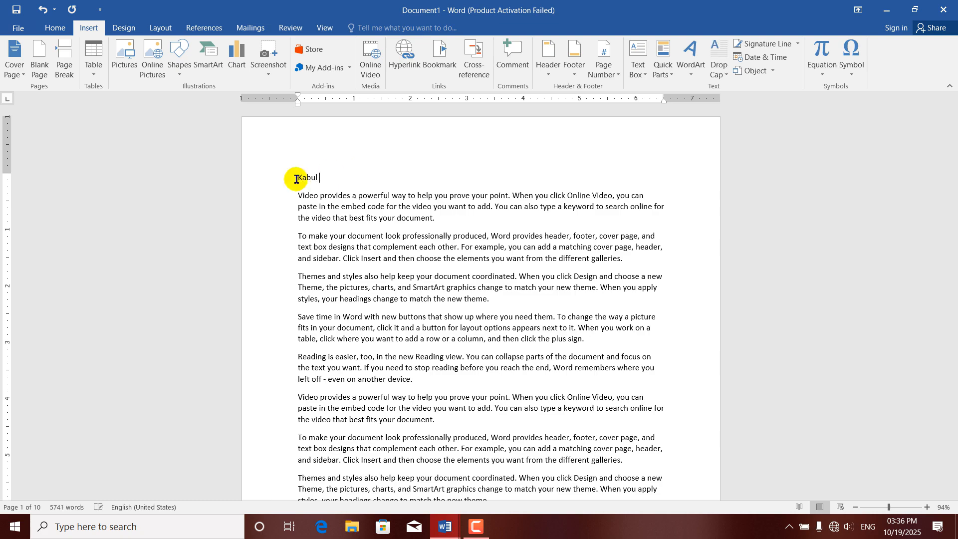
left_click_drag(349, 180, 285, 183)
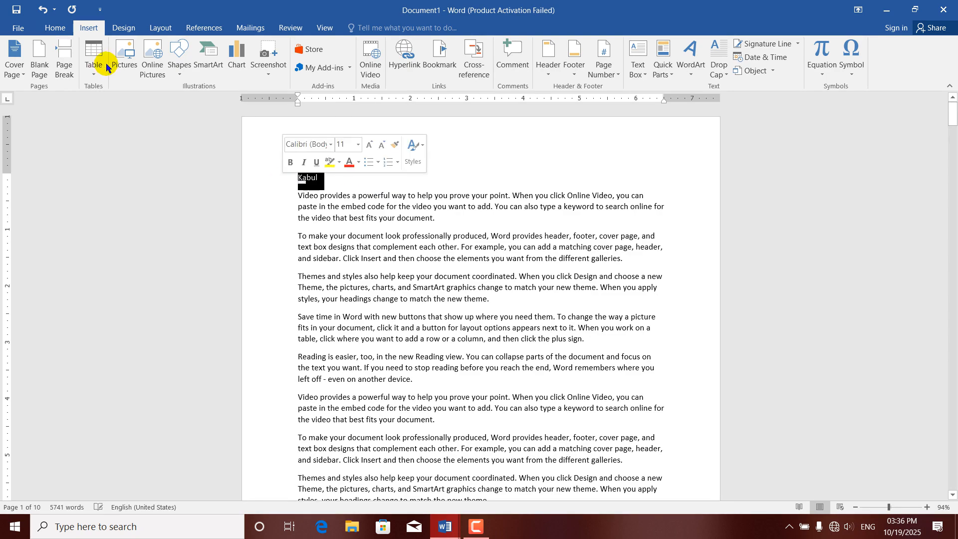
left_click(55, 28)
left_click(562, 66)
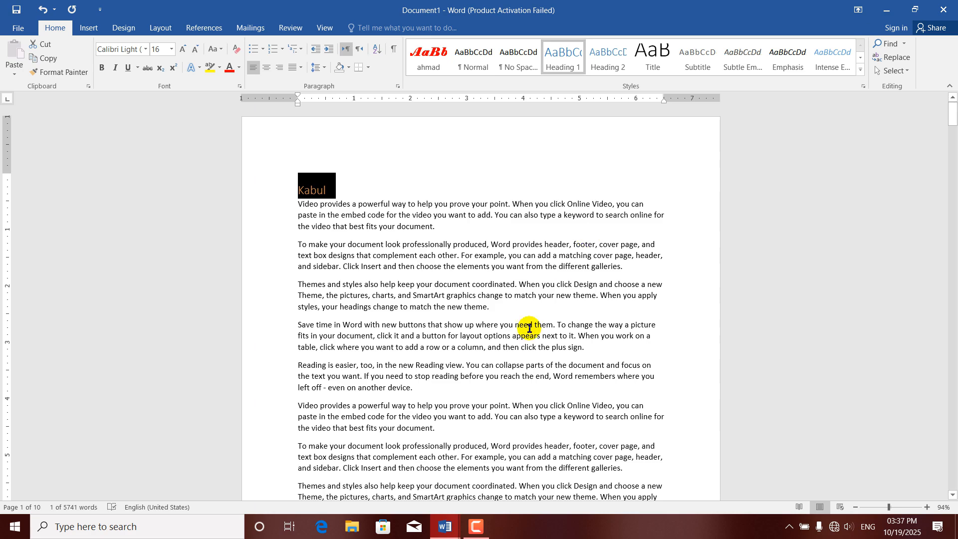
left_click(485, 370)
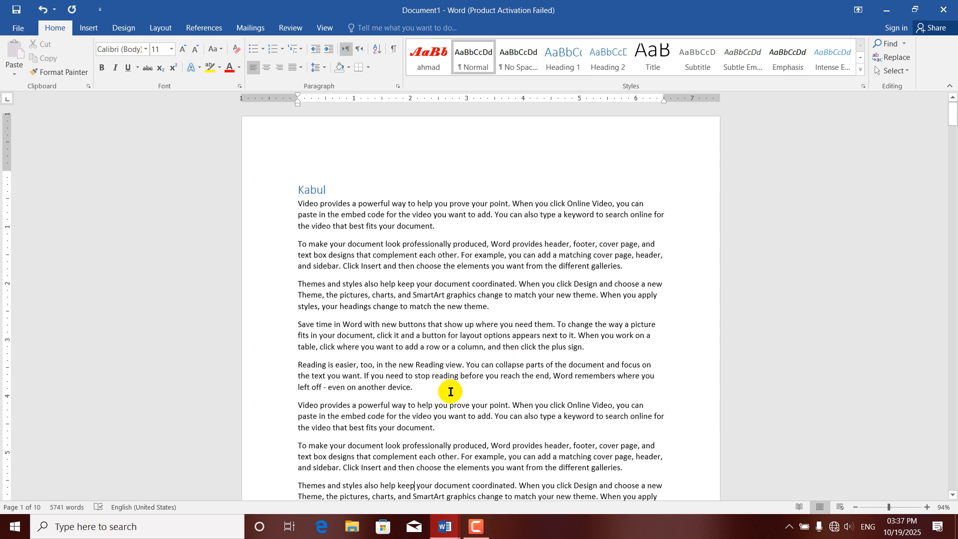
scroll(450, 391, "down", 15)
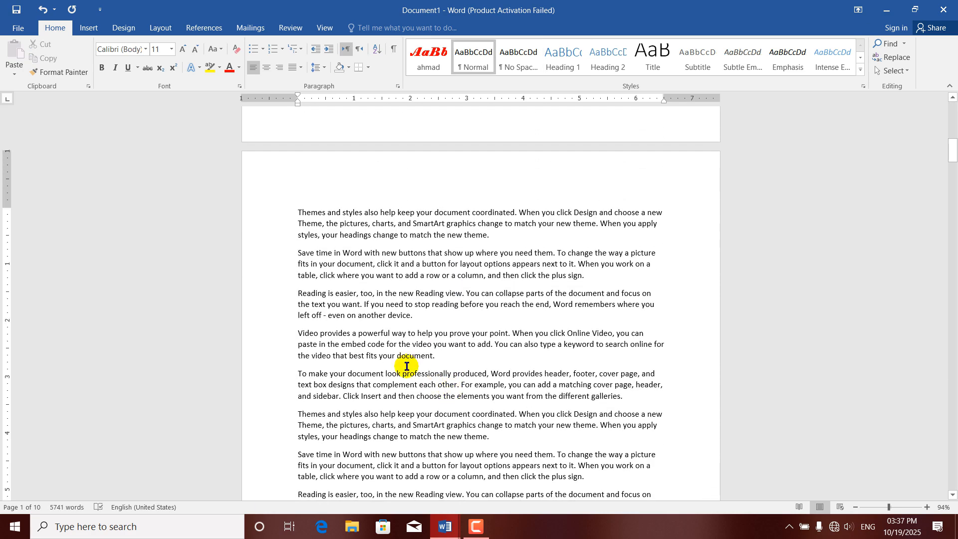
Make logar a Heading 1 heading after the video paragraph and dismiss its spelling flag.
key("Return")
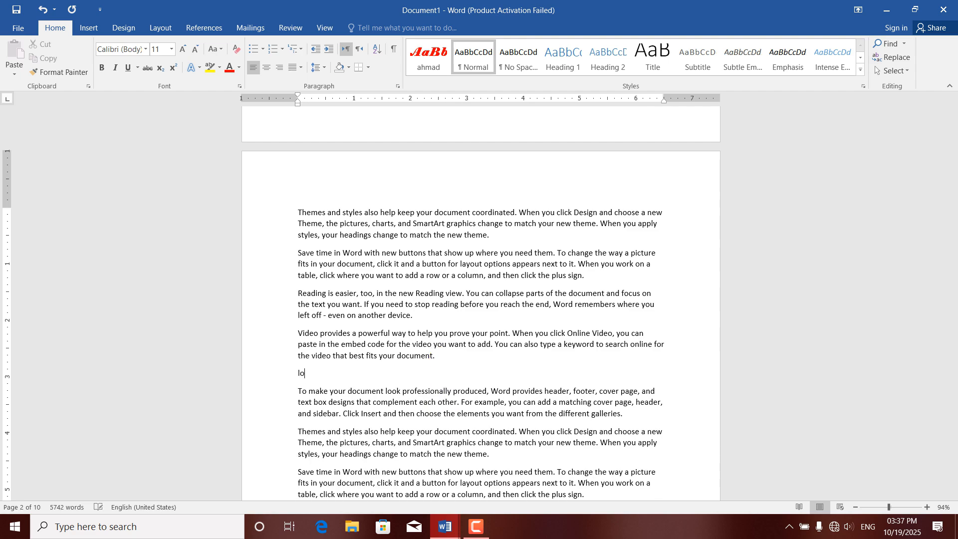
left_click_drag(345, 376, 324, 364)
left_click(309, 374)
left_click(289, 373)
left_click(562, 55)
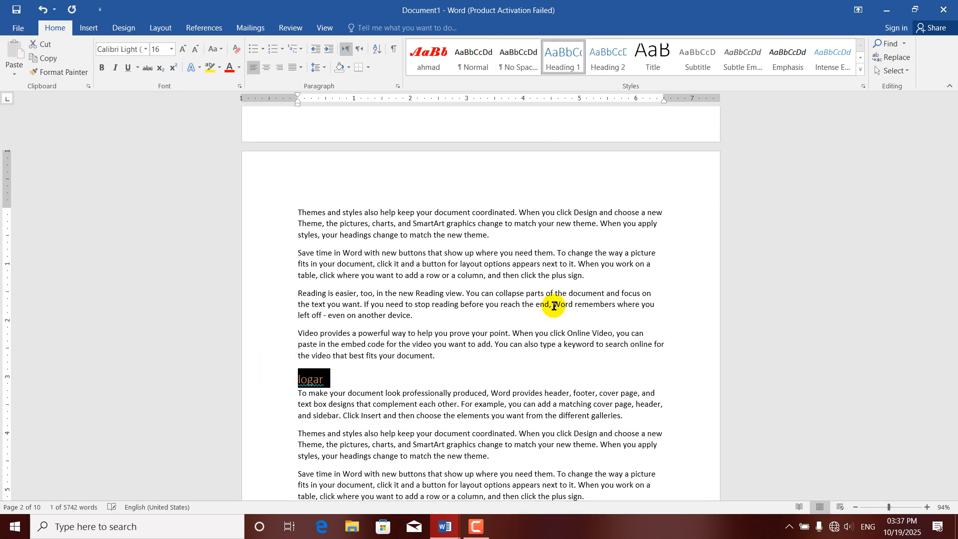
left_click(420, 415)
right_click(312, 380)
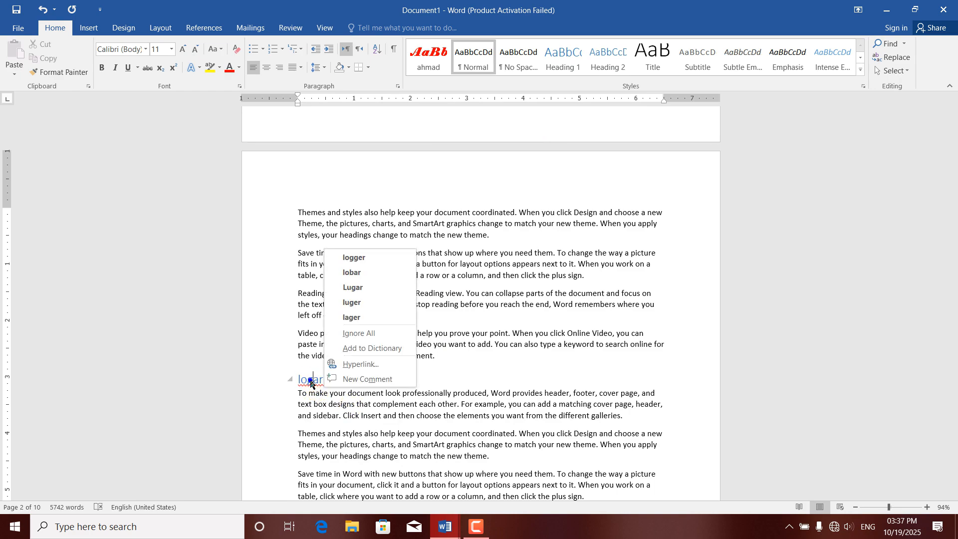
left_click(355, 333)
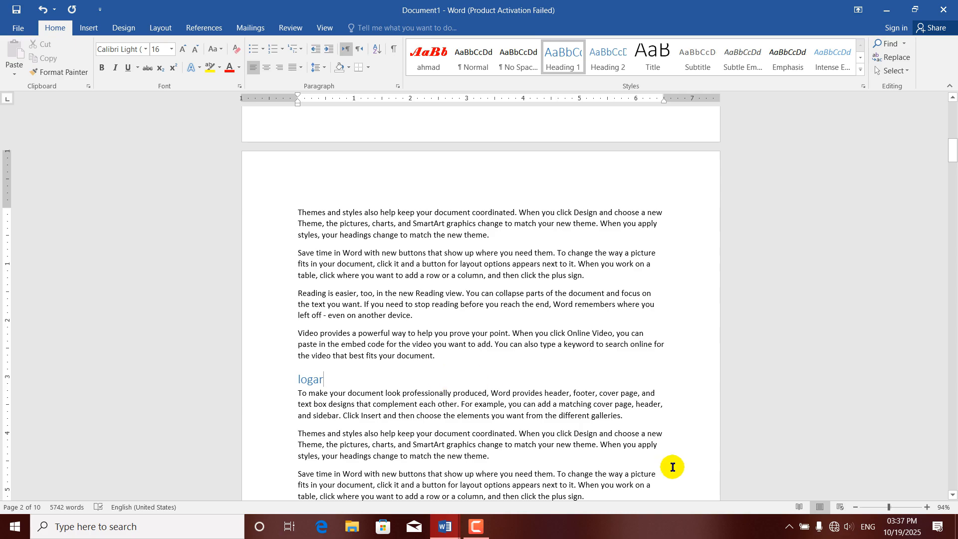
Add herat as a Heading 1 heading after the paragraph ending 'different galleries.'.
left_click_drag(953, 162, 953, 215)
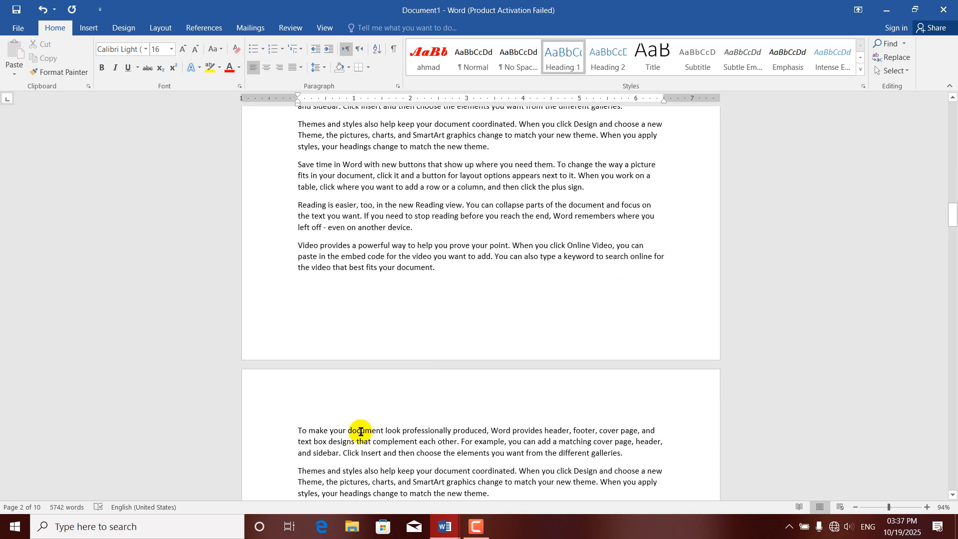
left_click(627, 451)
key("Return")
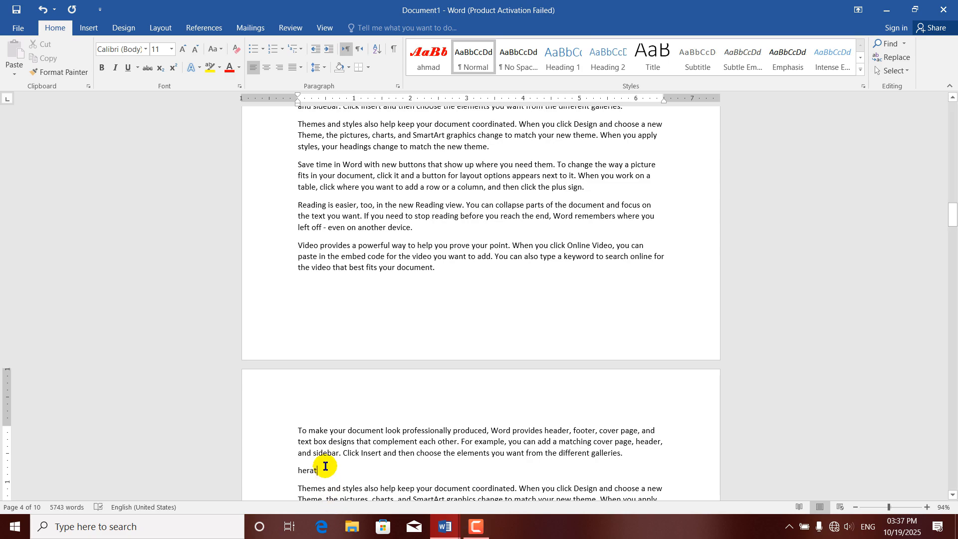
left_click_drag(323, 471, 295, 471)
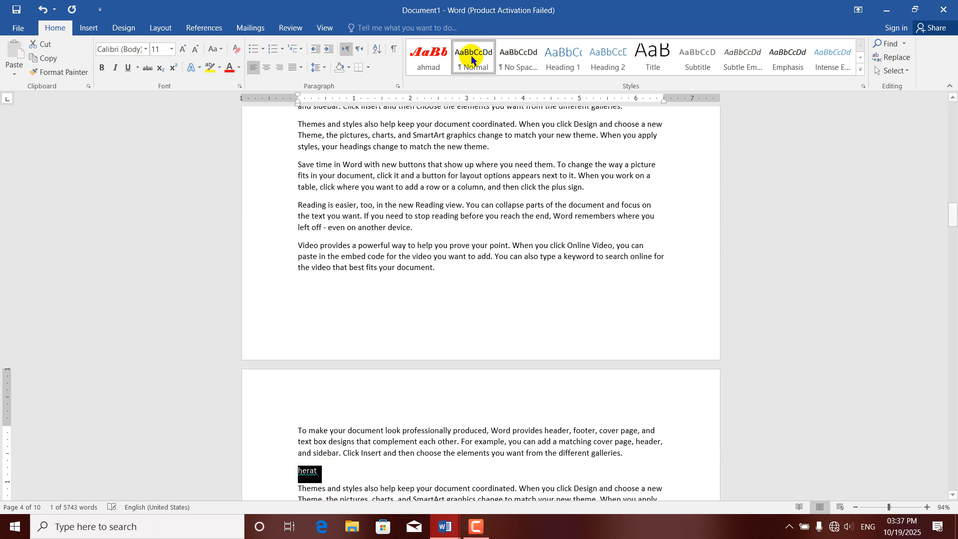
left_click(562, 58)
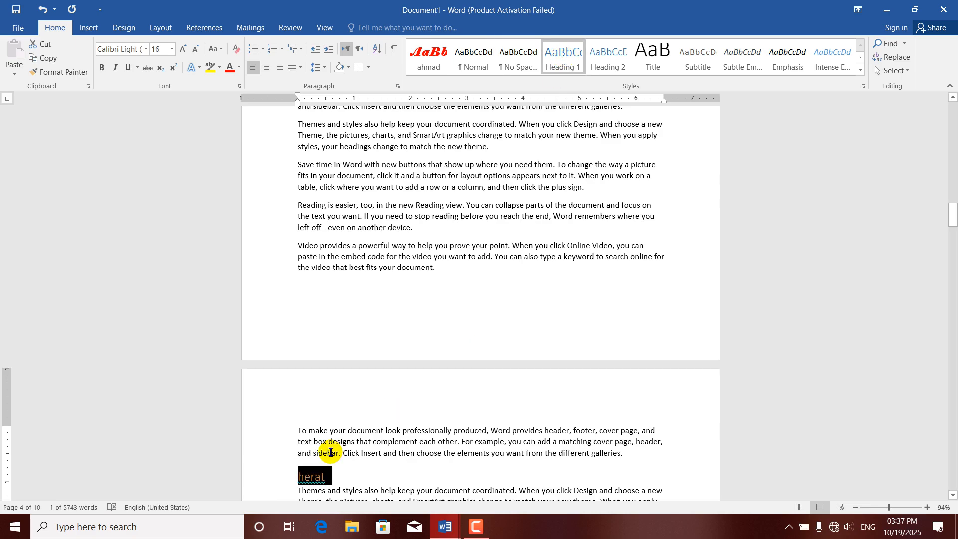
left_click_drag(951, 212, 952, 97)
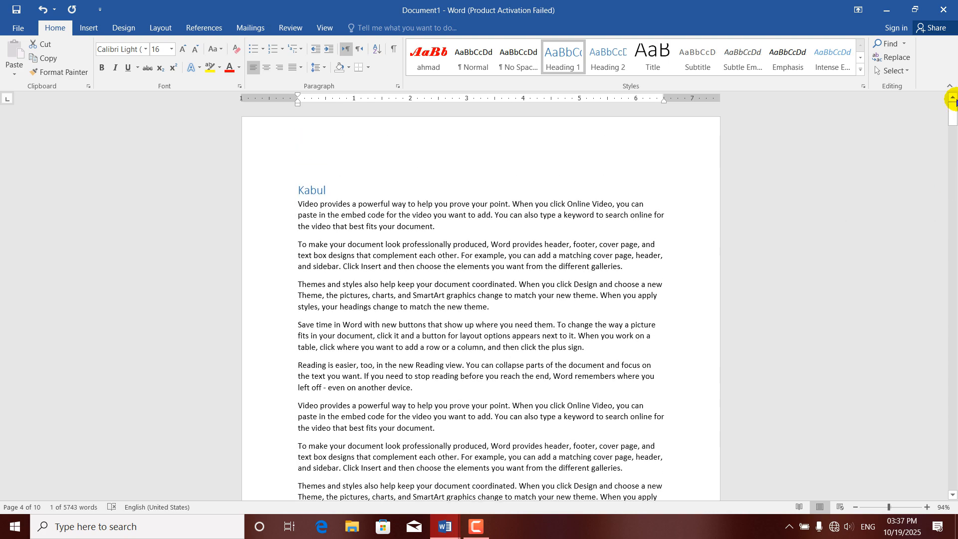
Insert a page break before Kabul so the document starts with a blank page.
left_click(303, 168)
left_click(297, 188)
key("ctrl+Return")
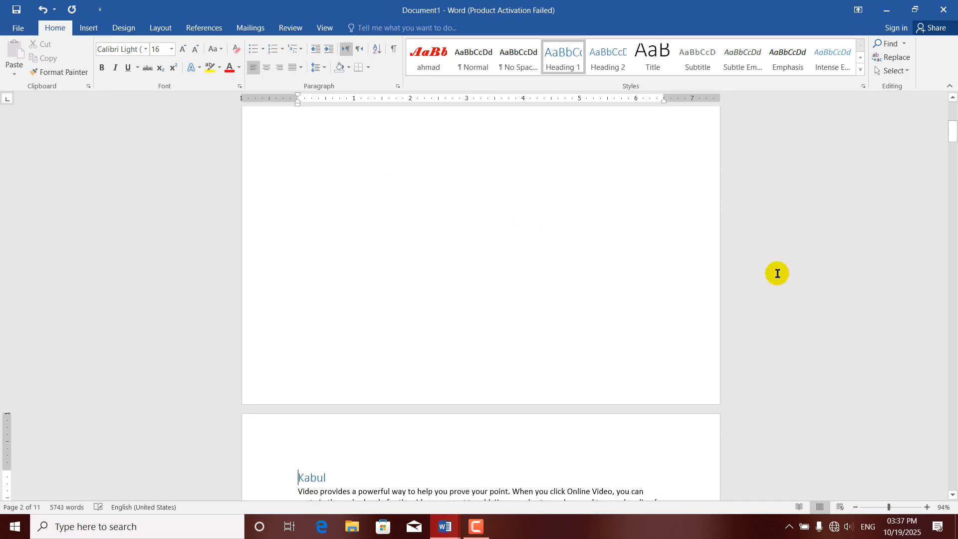
left_click_drag(952, 132, 952, 111)
On the blank page, add hyperlinks to the Kabul, logar and herat headings.
left_click(414, 177)
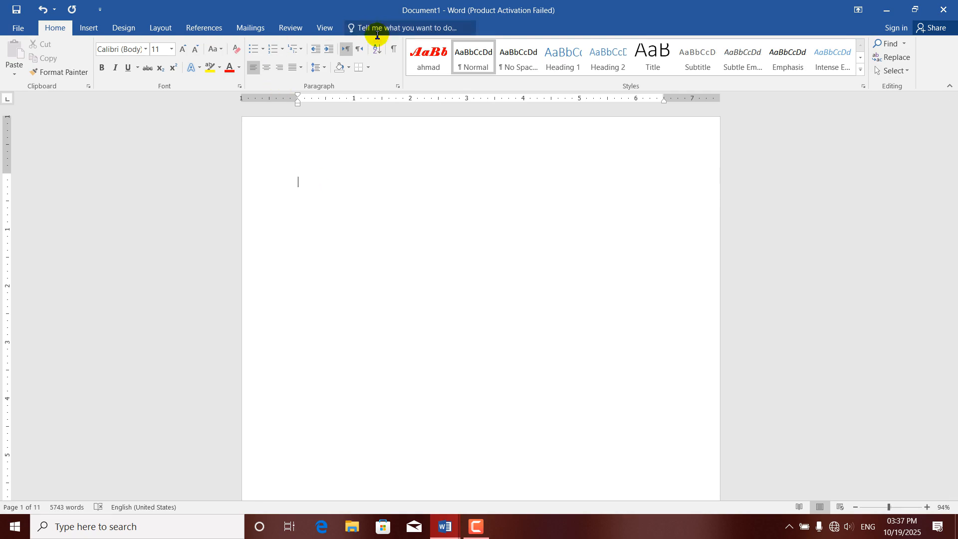
left_click(88, 28)
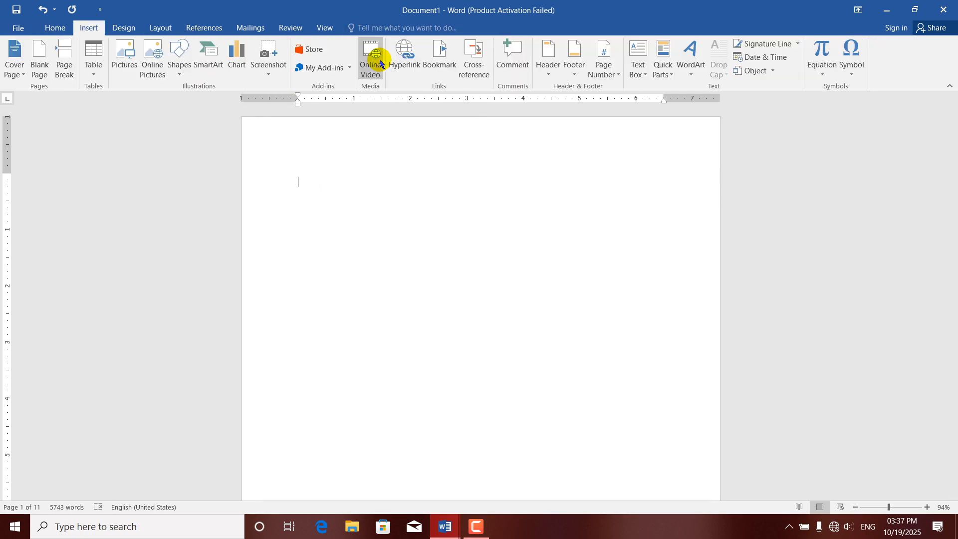
left_click(411, 70)
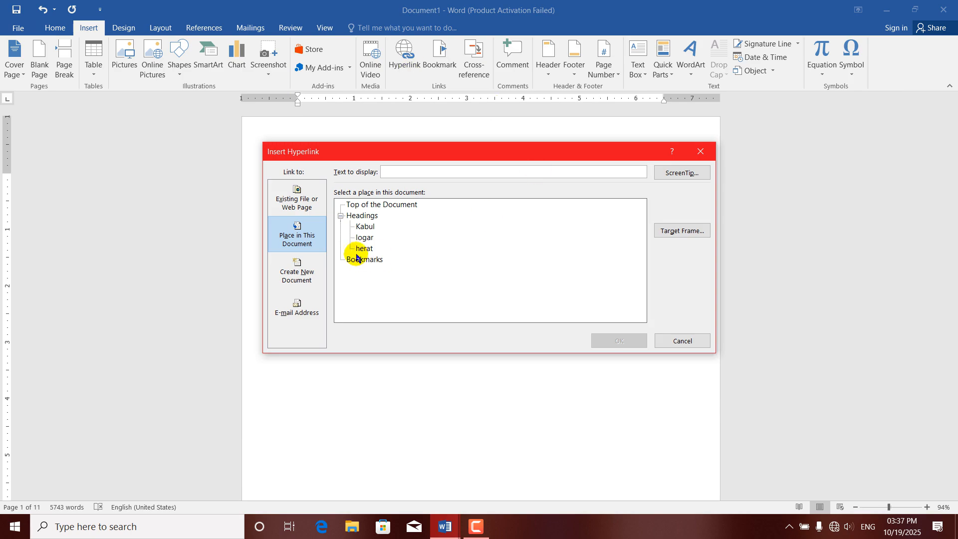
left_click(365, 226)
left_click(596, 341)
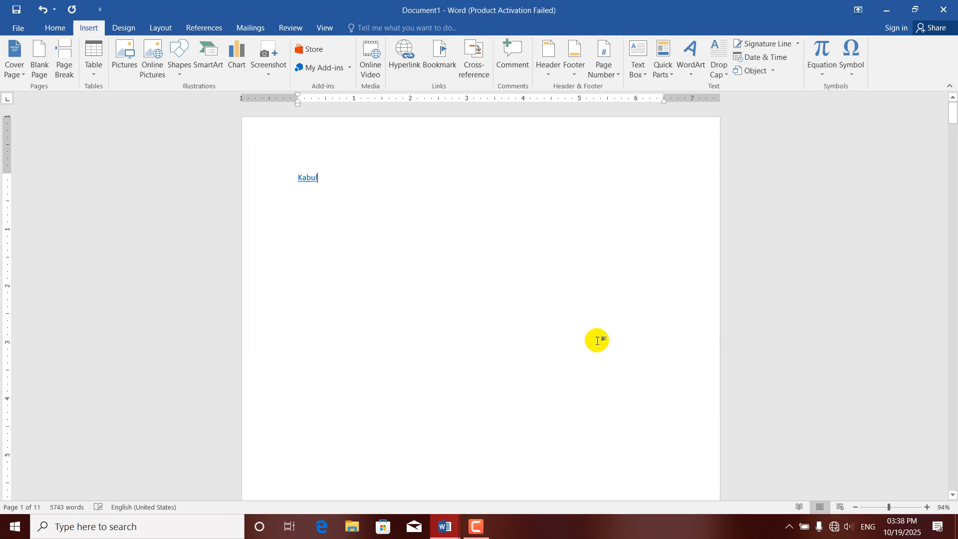
left_click(399, 55)
left_click(360, 238)
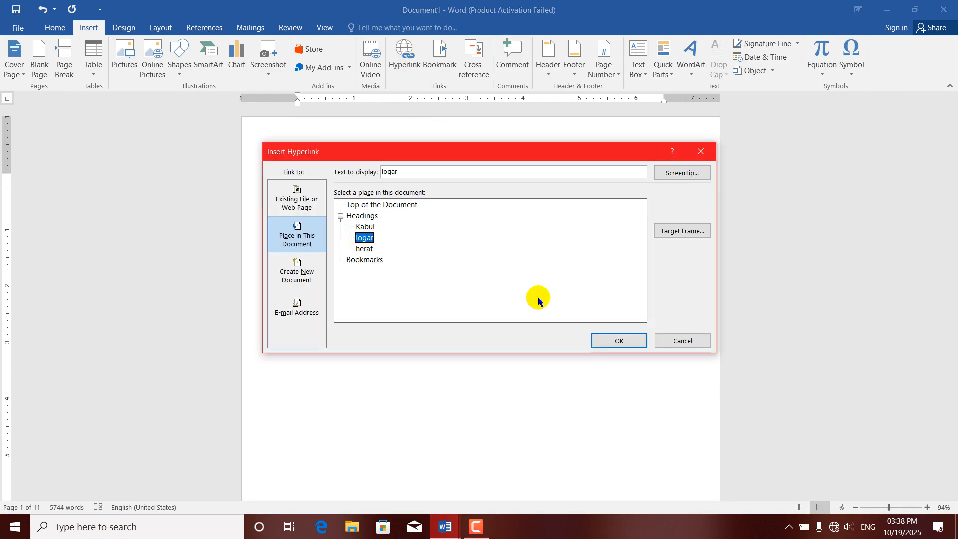
left_click(606, 340)
key("Return")
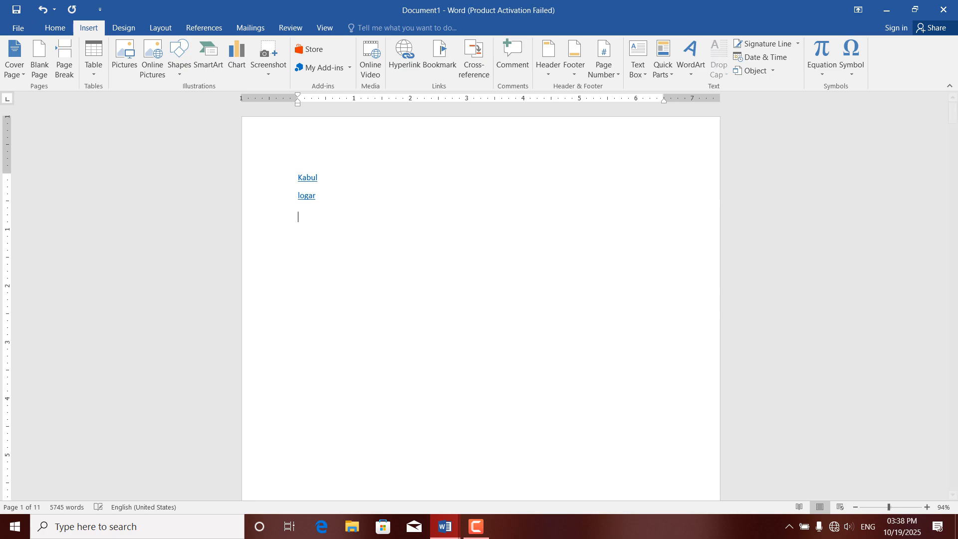
left_click(406, 52)
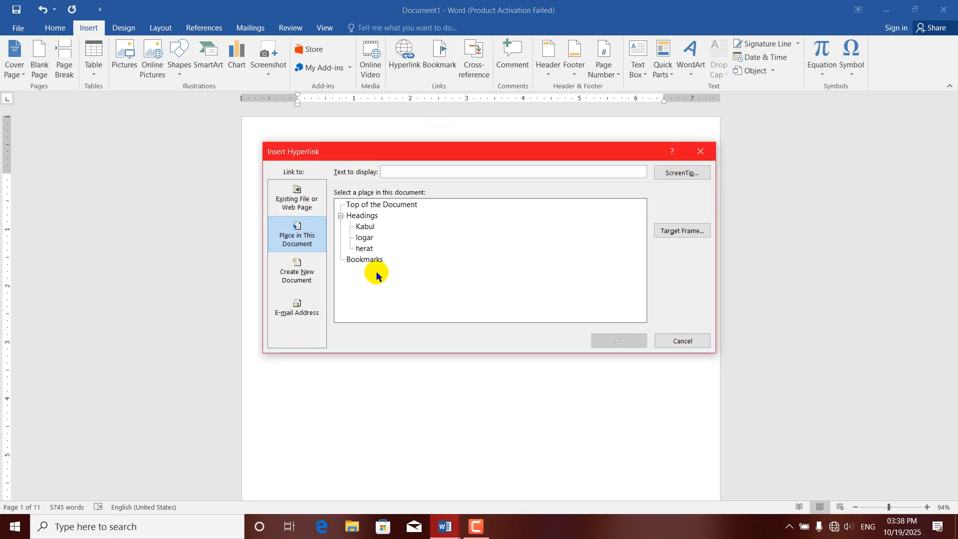
left_click(364, 248)
left_click(602, 340)
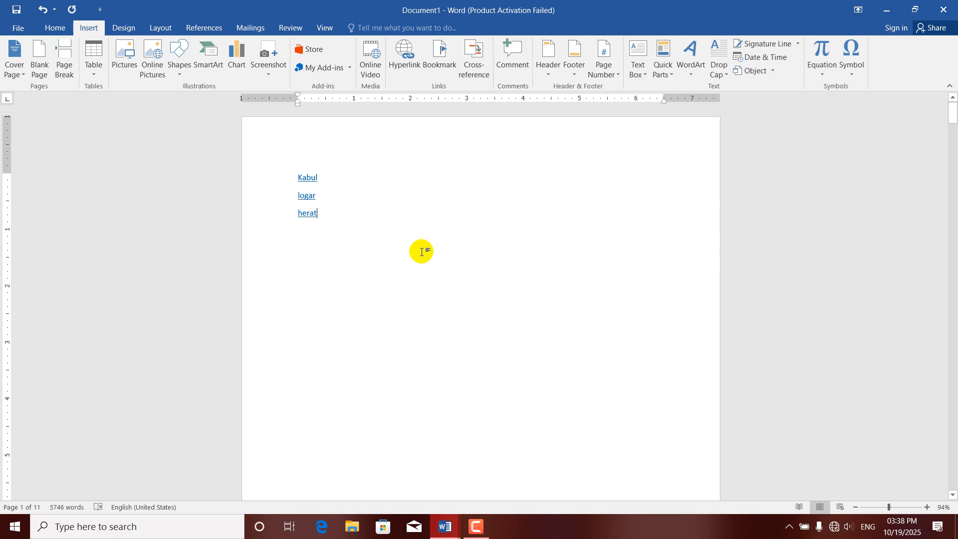
Follow the herat, Kabul and logar links to their headings, returning to the link list between jumps.
left_click(308, 218, "ctrl")
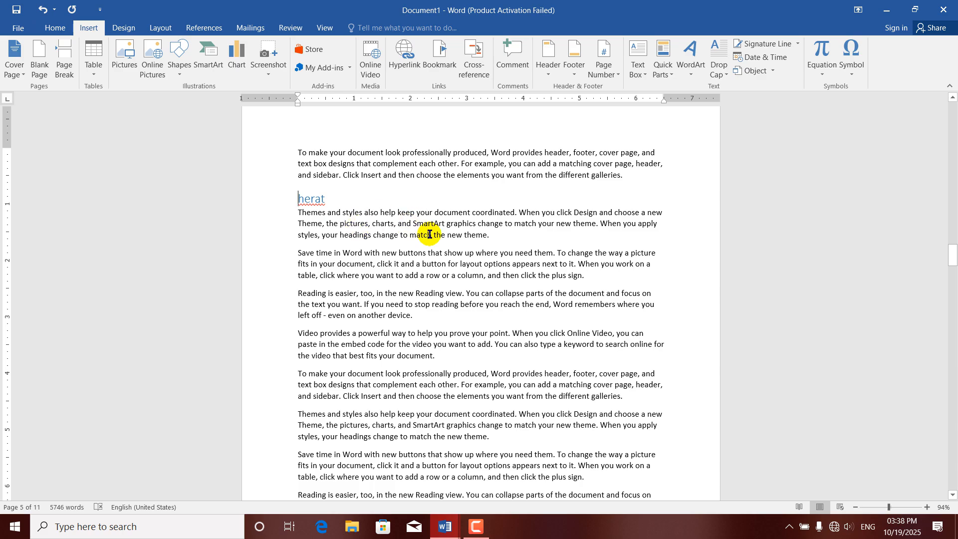
key("ctrl+Home")
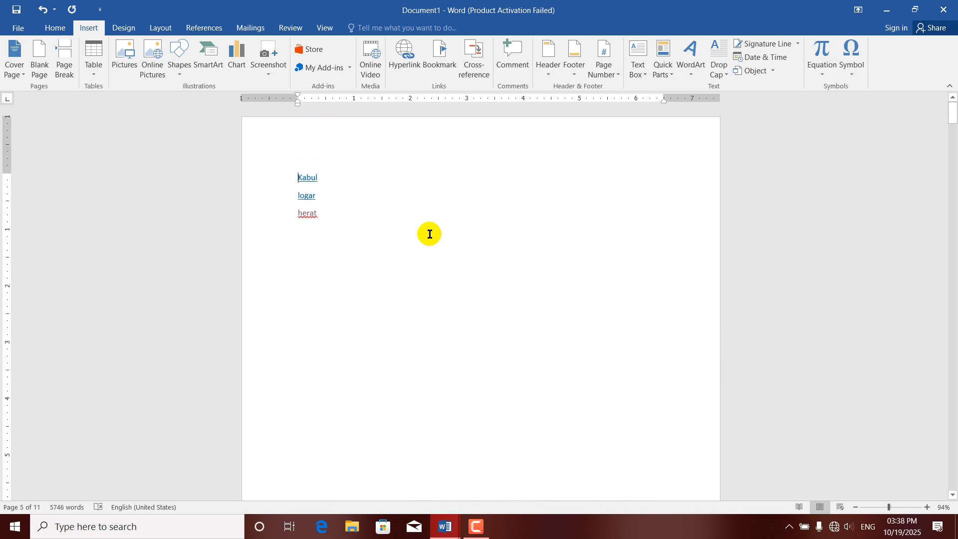
left_click(308, 181, "ctrl")
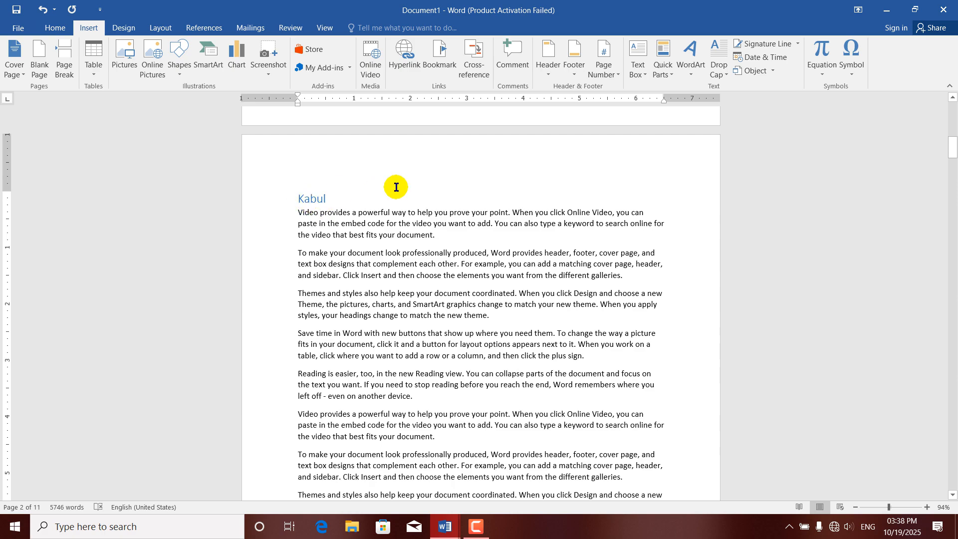
key("alt+Left")
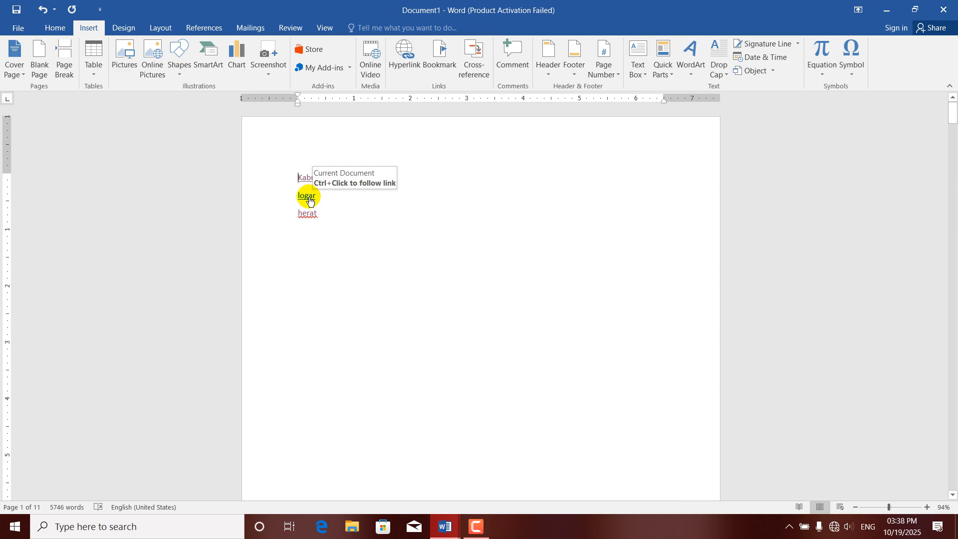
left_click(309, 199, "ctrl")
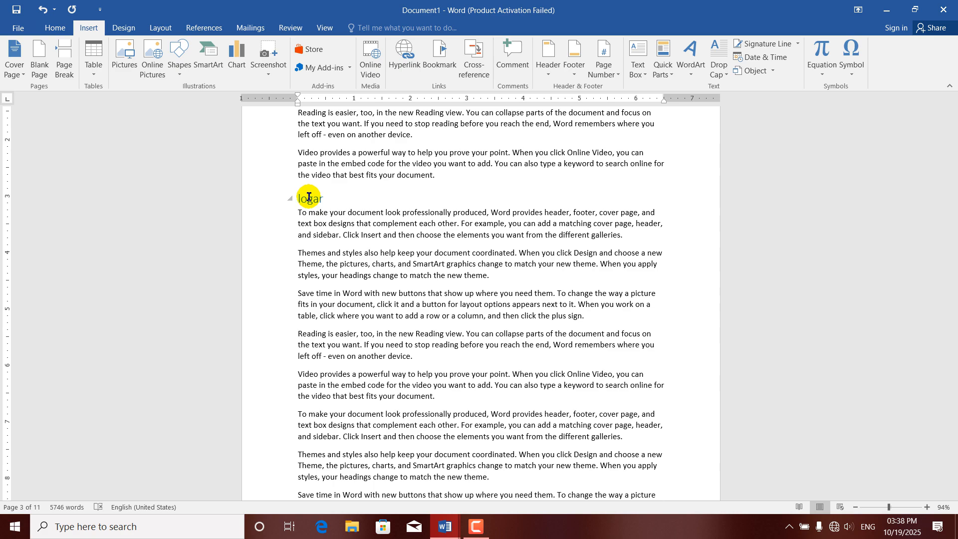
left_click_drag(954, 193, 952, 107)
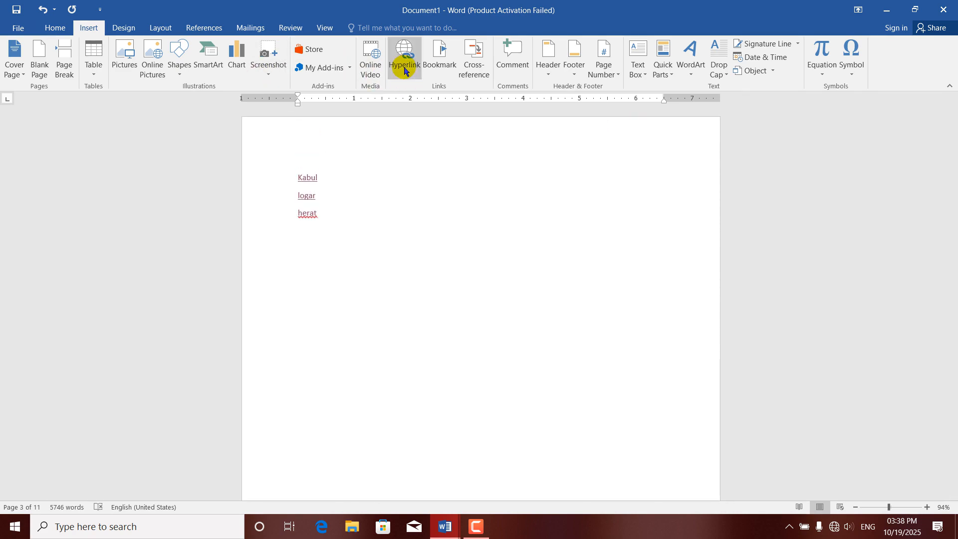
Insert a 'click here' link that creates a new document named DIT and opens it for editing.
left_click(404, 69)
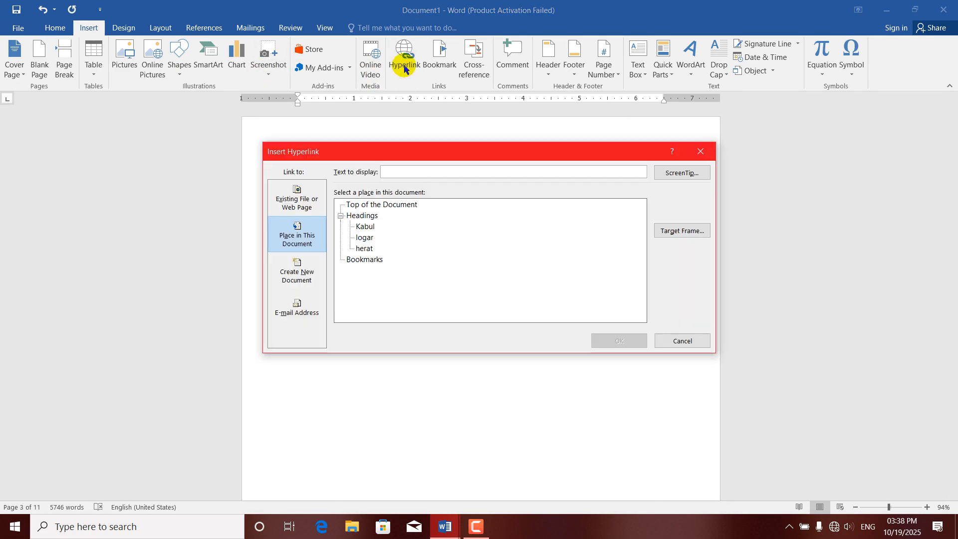
left_click(361, 261)
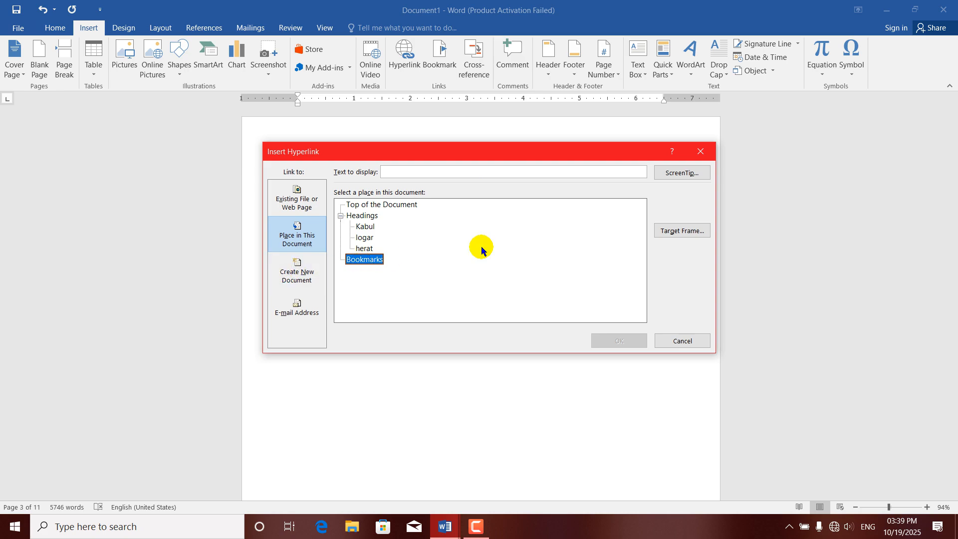
left_click(290, 278)
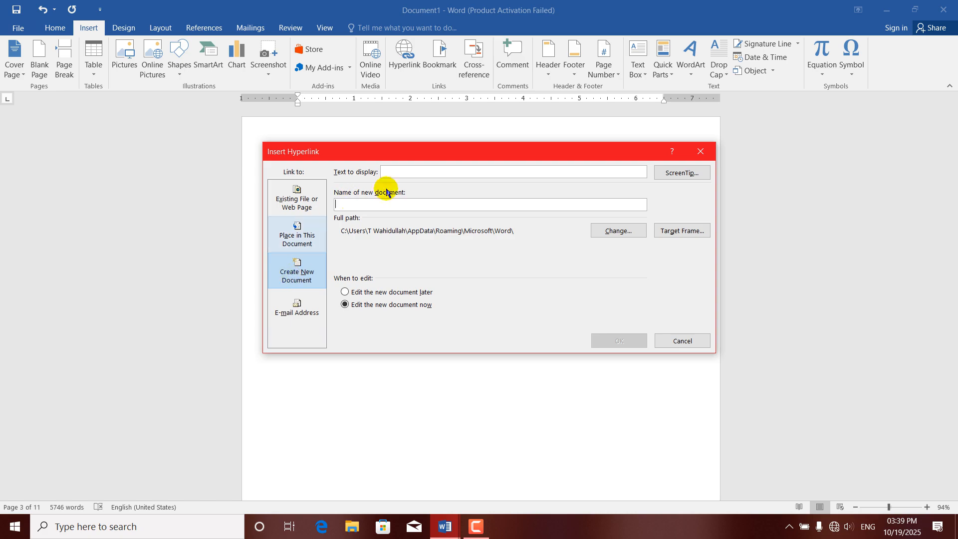
left_click(397, 172)
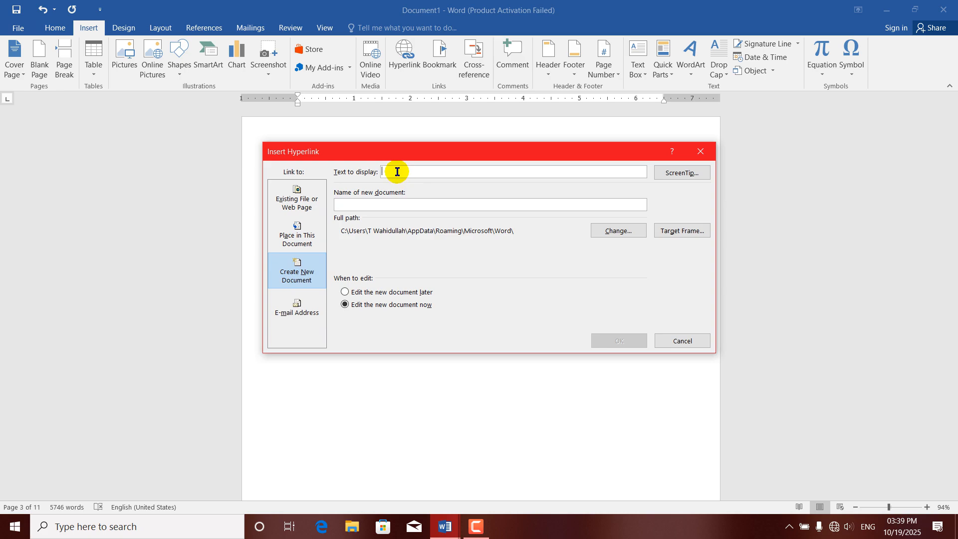
type("click here")
left_click(340, 205)
type("DIT")
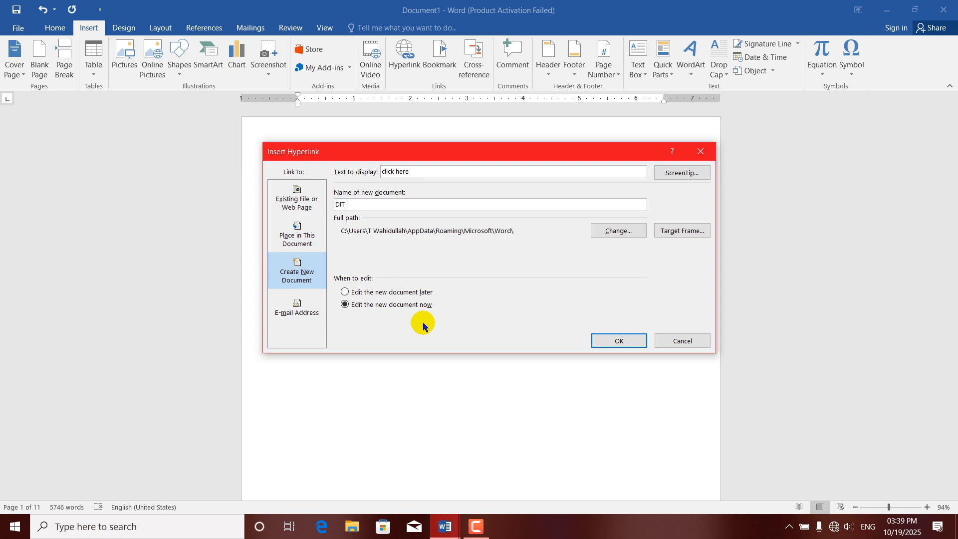
left_click(611, 342)
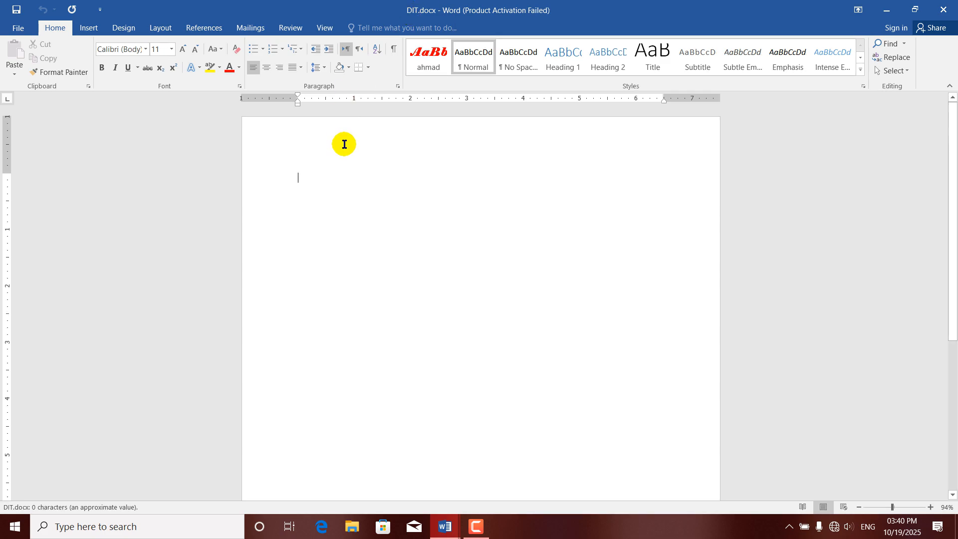
Generate five sample paragraphs in DIT.docx with =RAND(), then save and close it.
type("=RAND")
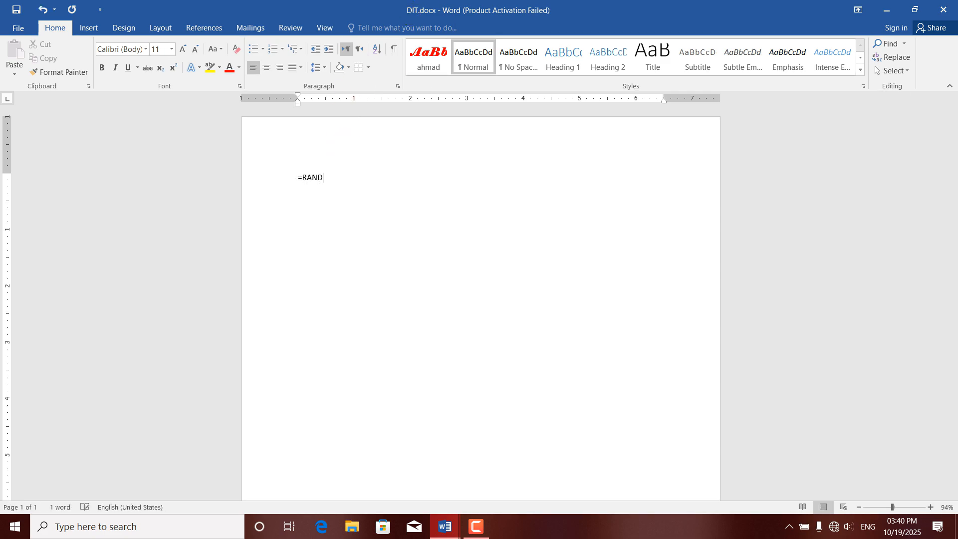
type("()")
key("Return")
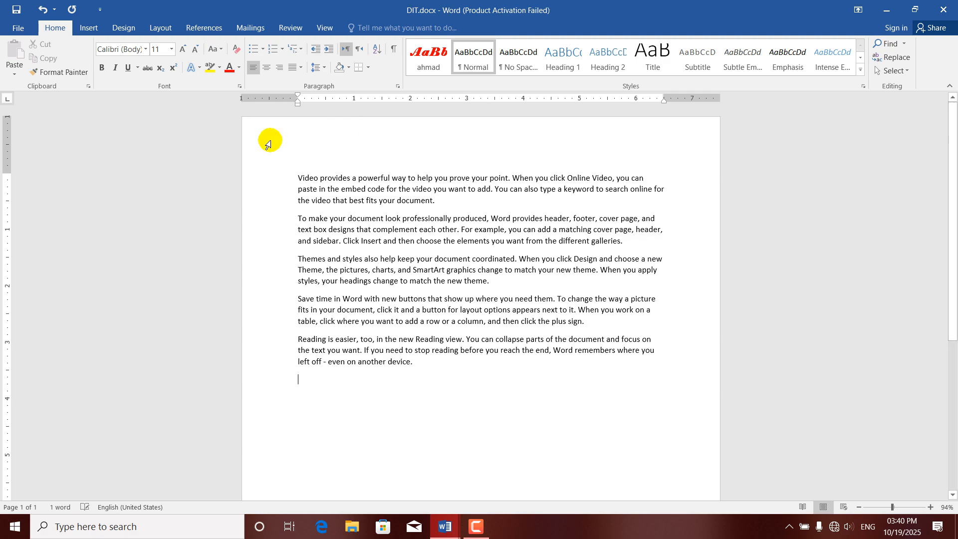
left_click(943, 9)
left_click(425, 288)
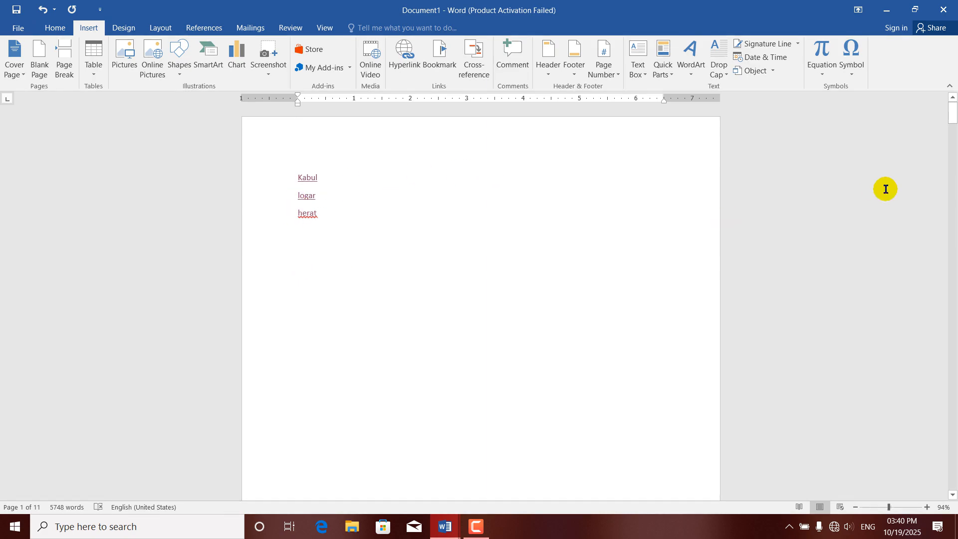
Move logar to its own line below the click here link, then test the link to DIT.docx.
left_click_drag(953, 117, 953, 189)
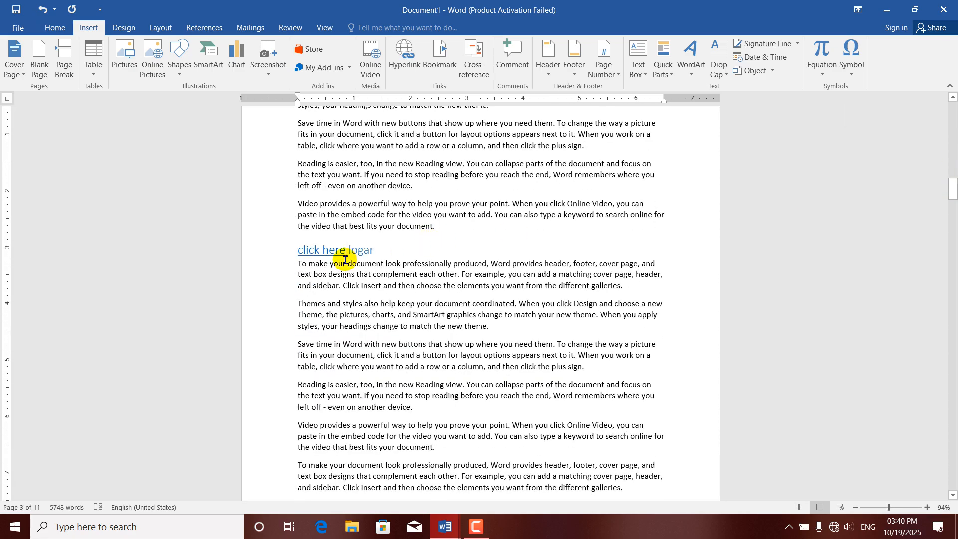
key("Return")
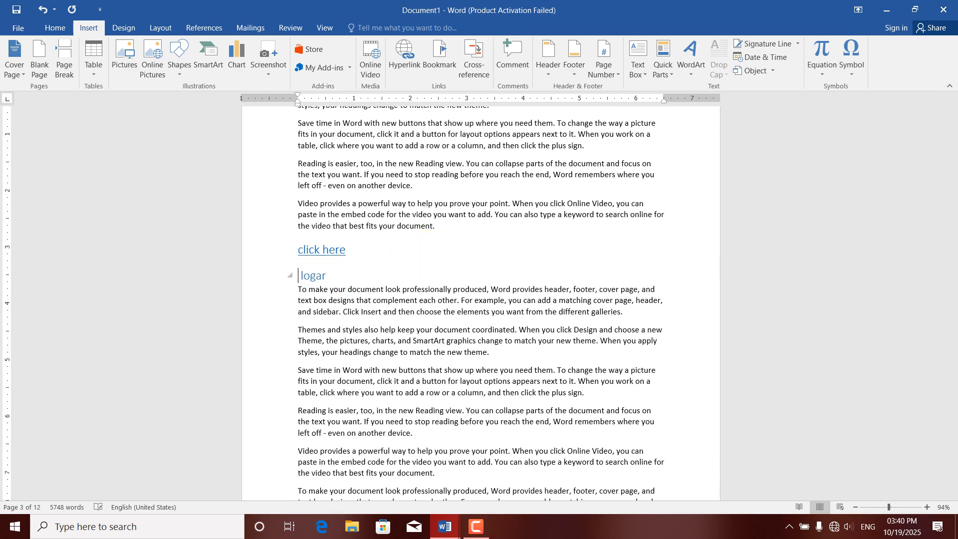
left_click(329, 257, "ctrl")
left_click(512, 325)
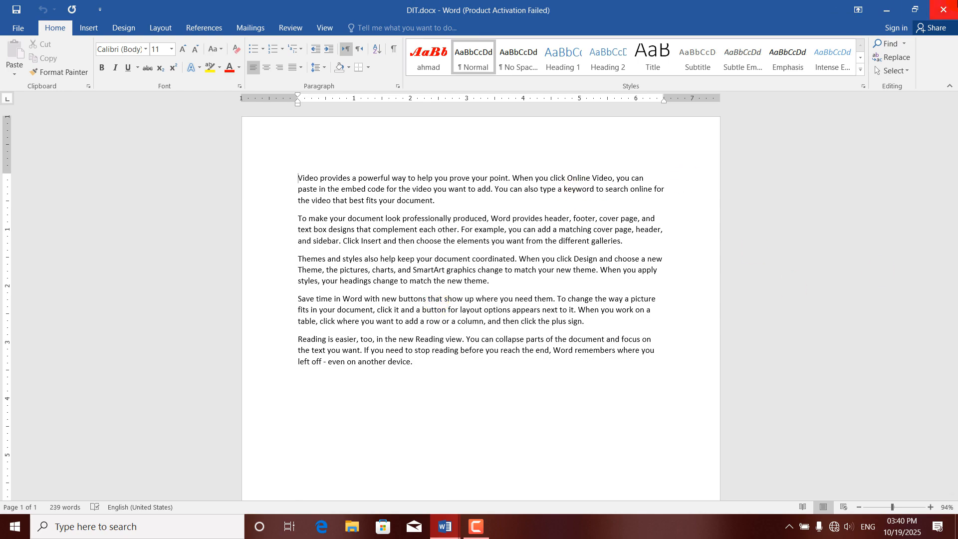
left_click(943, 9)
Return to the top of Document1 and select the Kabul, logar and herat lines.
left_click(402, 260)
scroll(402, 260, "up", 15)
key("ctrl+Home")
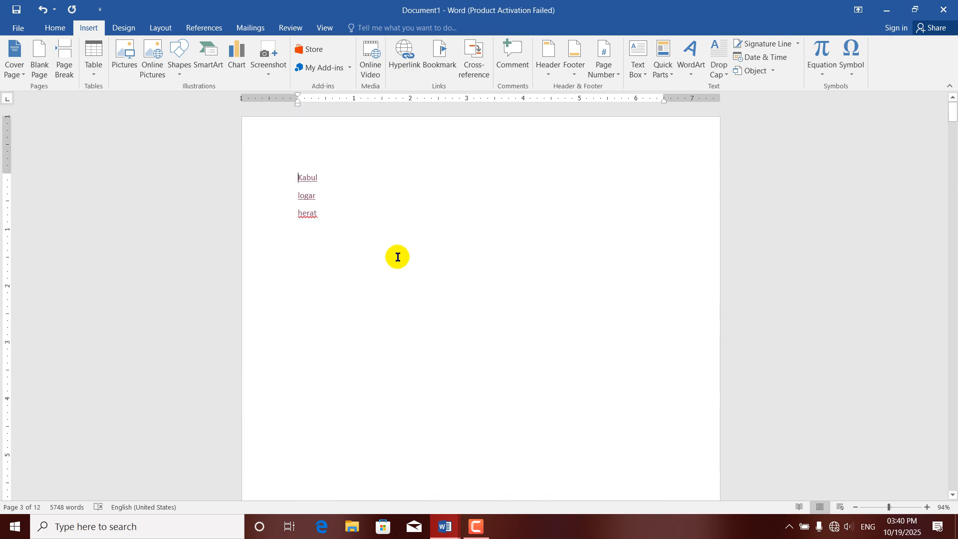
left_click_drag(356, 237, 292, 171)
Delete the selected lines and insert a CLICK HERE e-mail link to the contact's address with subject hi.
key("Delete")
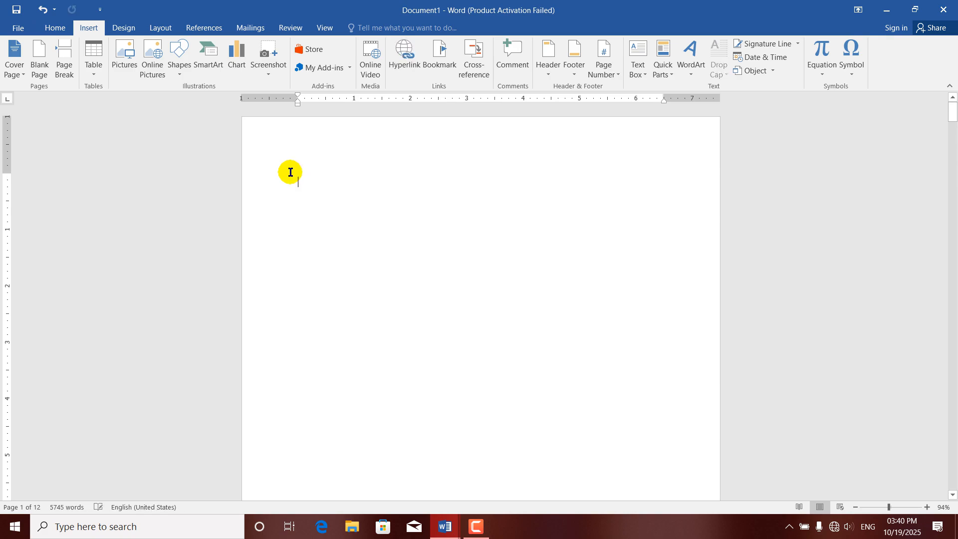
left_click(414, 63)
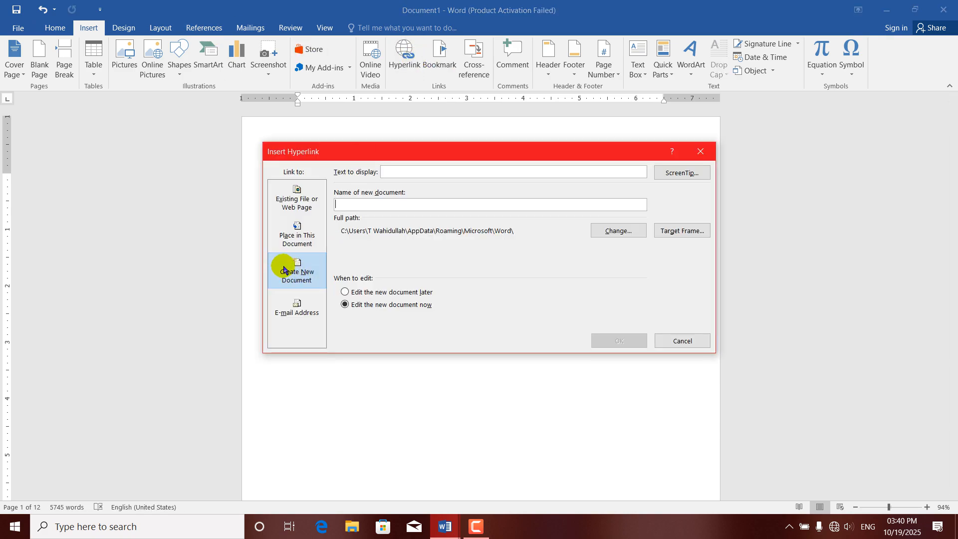
left_click(294, 317)
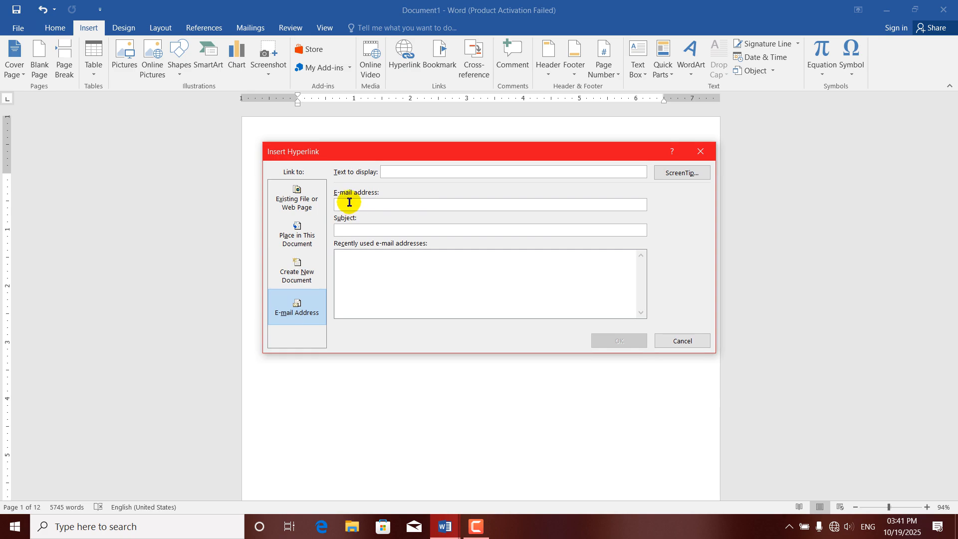
left_click(400, 173)
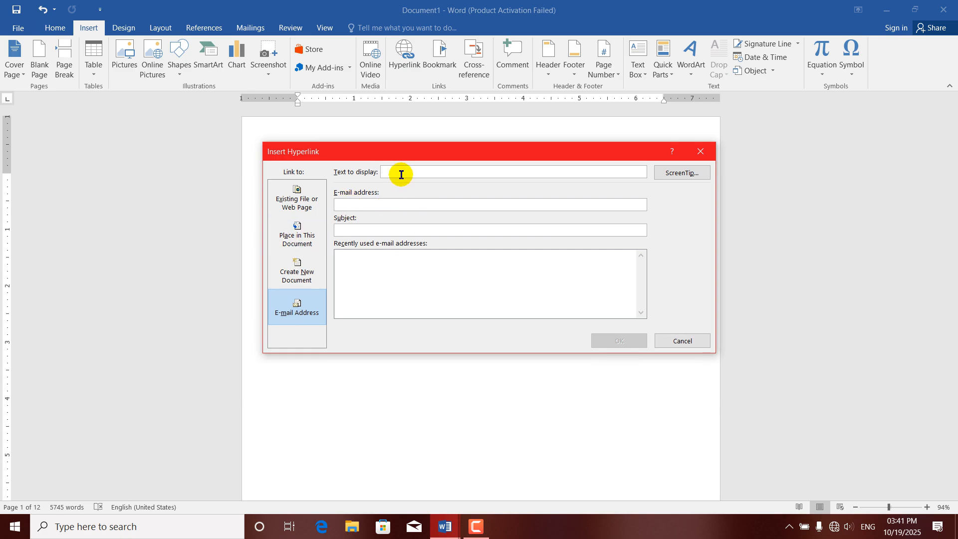
type("CLICK HERE")
left_click(349, 205)
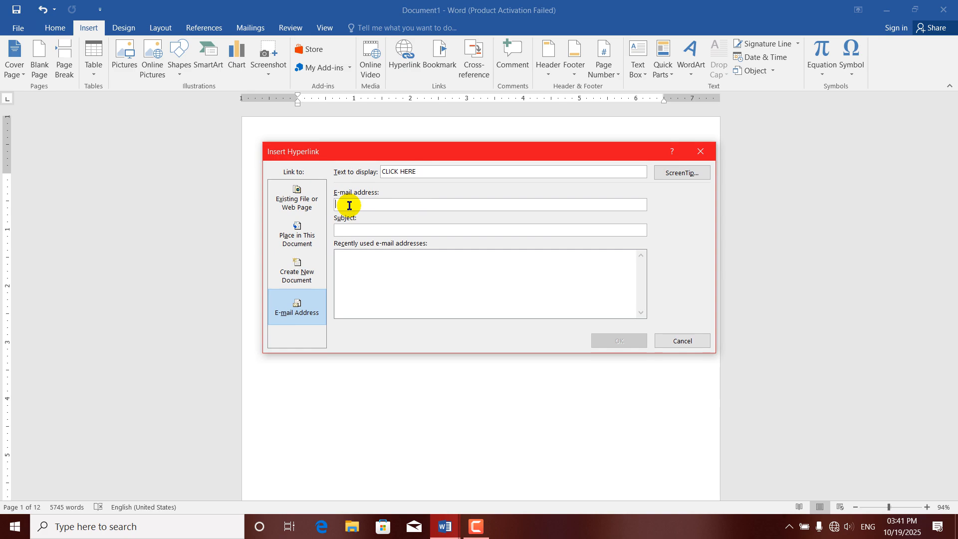
type("ALI")
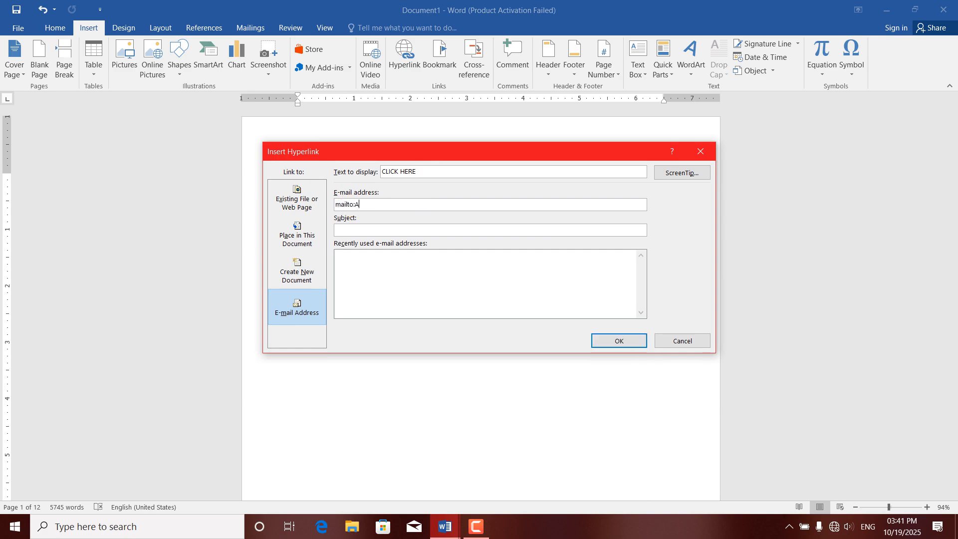
key("BackSpace")
key("BackSpace")
key("BackSpace")
key("BackSpace")
key("BackSpace")
key("BackSpace")
key("BackSpace")
key("BackSpace")
key("BackSpace")
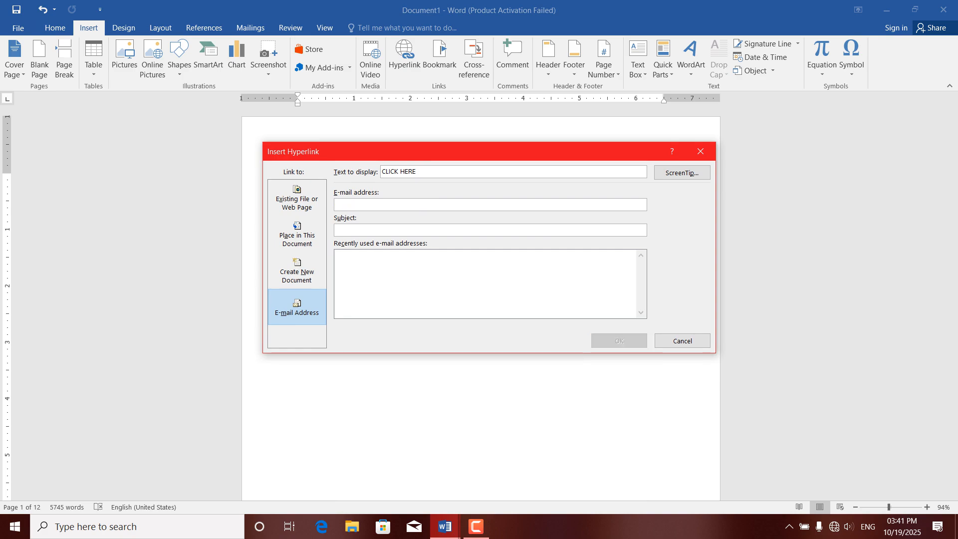
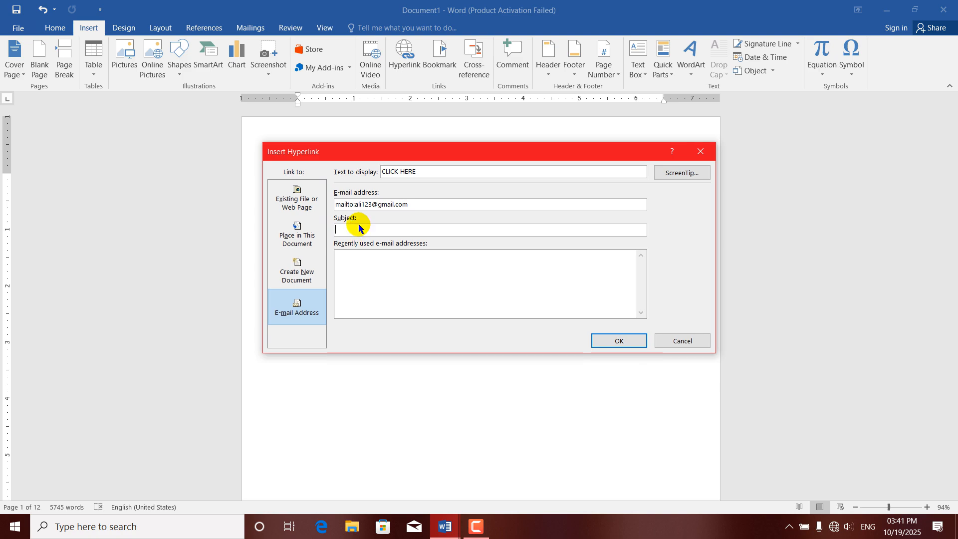
type("hi")
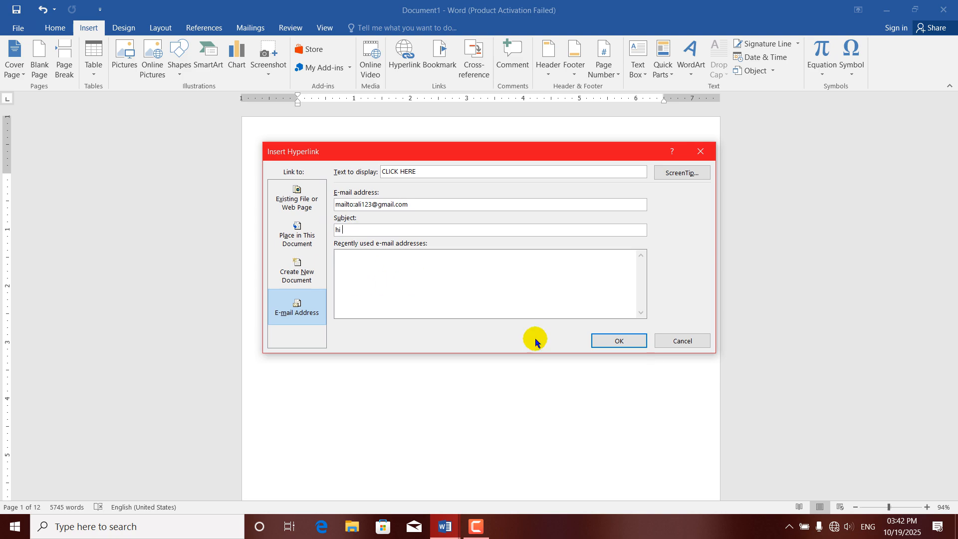
left_click(604, 343)
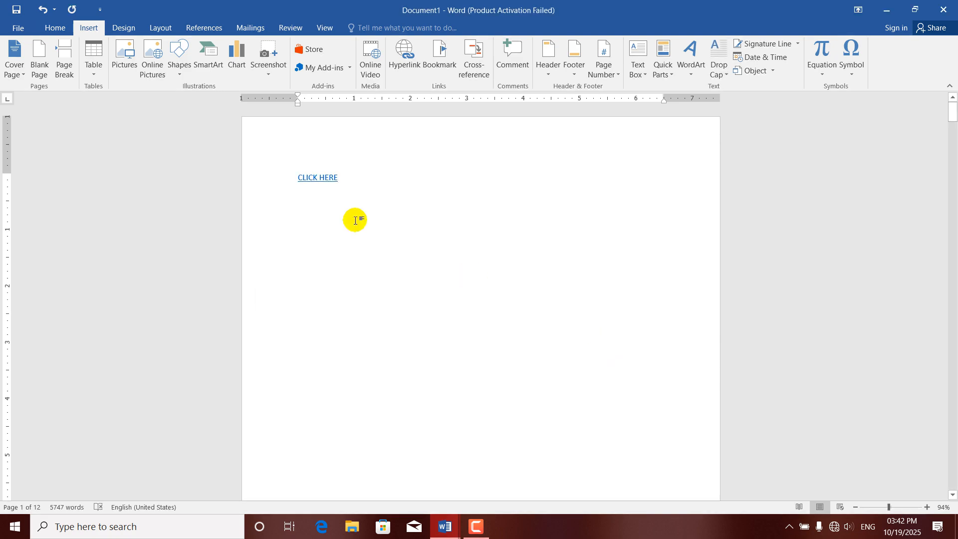
Follow the CLICK HERE e-mail link and open it with the Mail app.
mouse_move(315, 180)
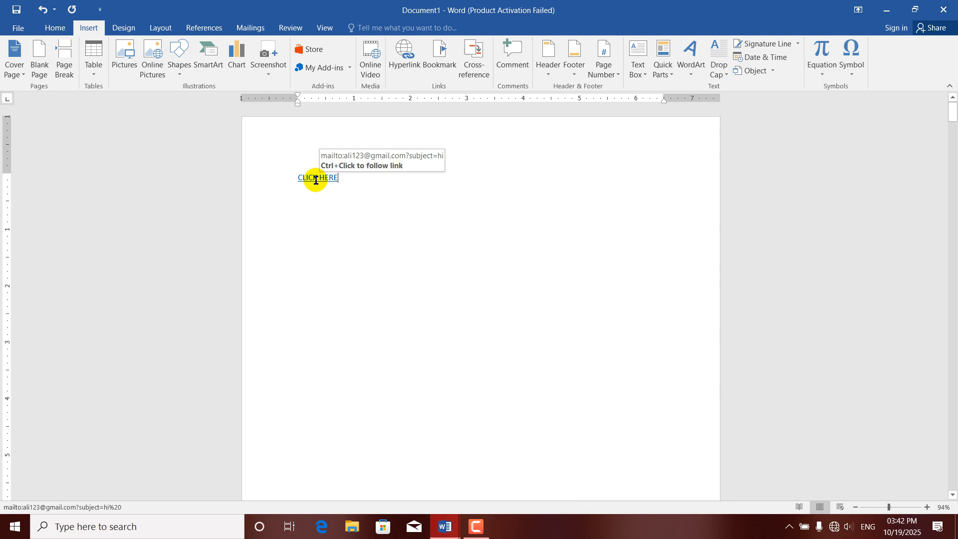
left_click(317, 184, "ctrl")
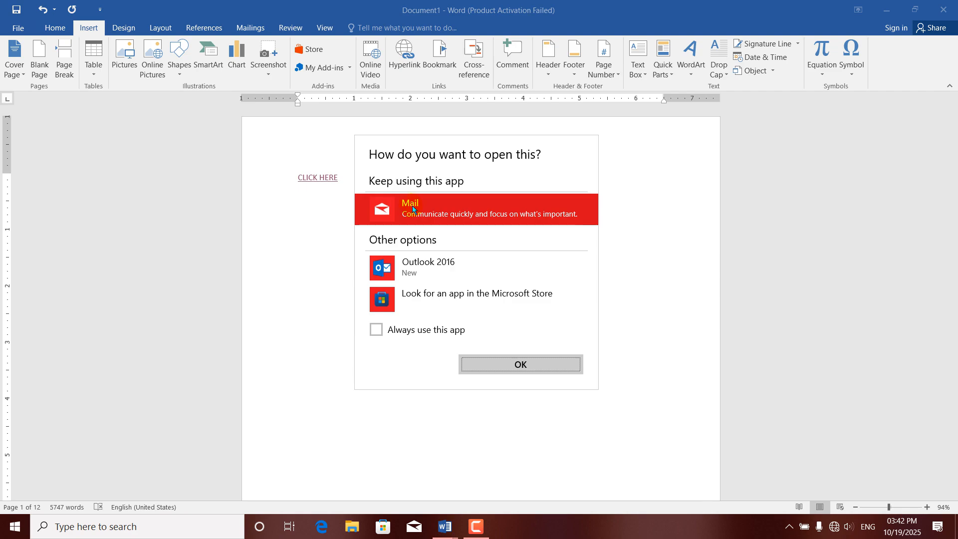
left_click(545, 364)
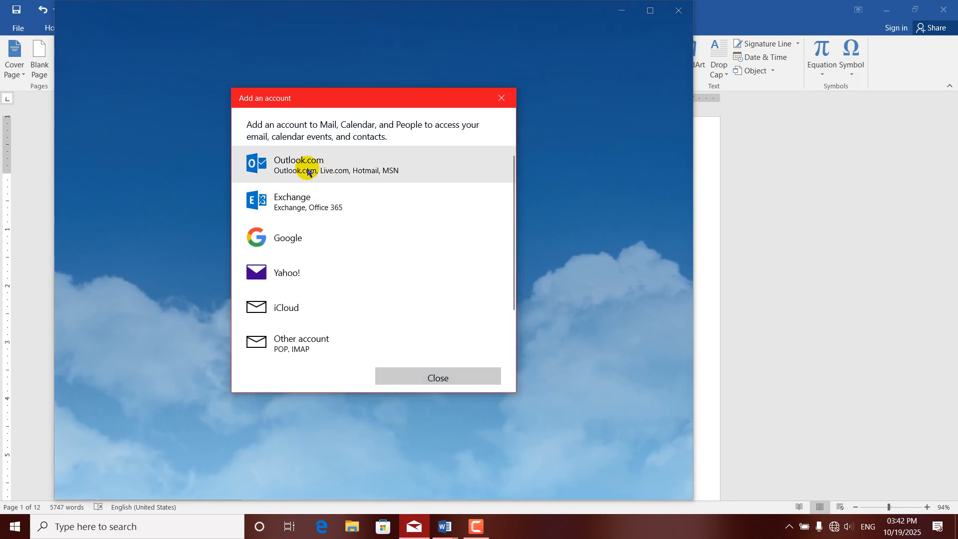
Try adding an Outlook.com account, cancel the no-Internet error 0x800713AB, and close Mail.
left_click(301, 160)
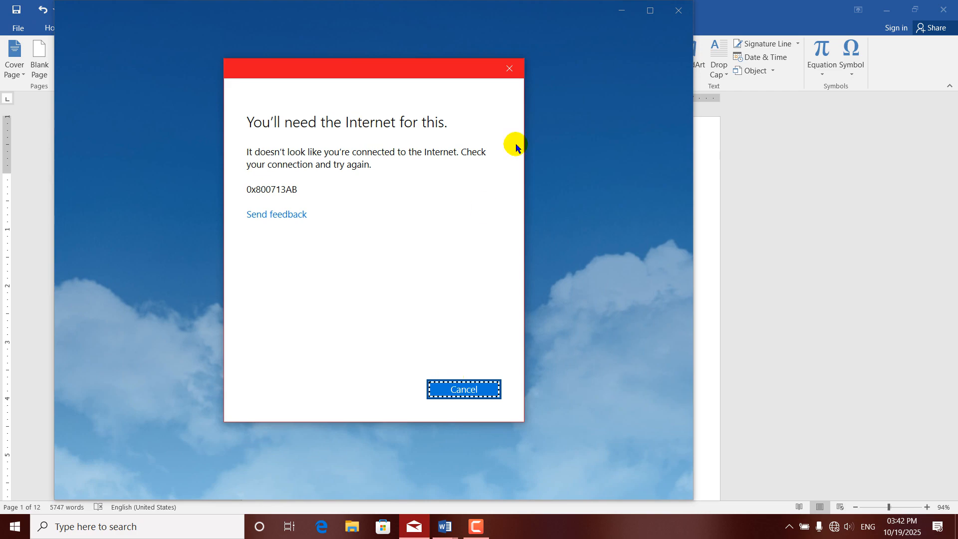
left_click(505, 75)
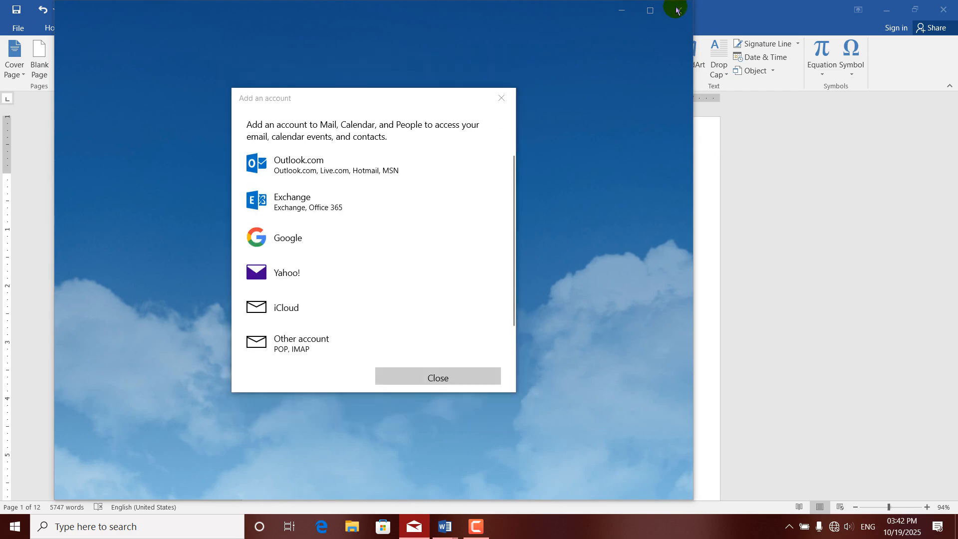
left_click(500, 97)
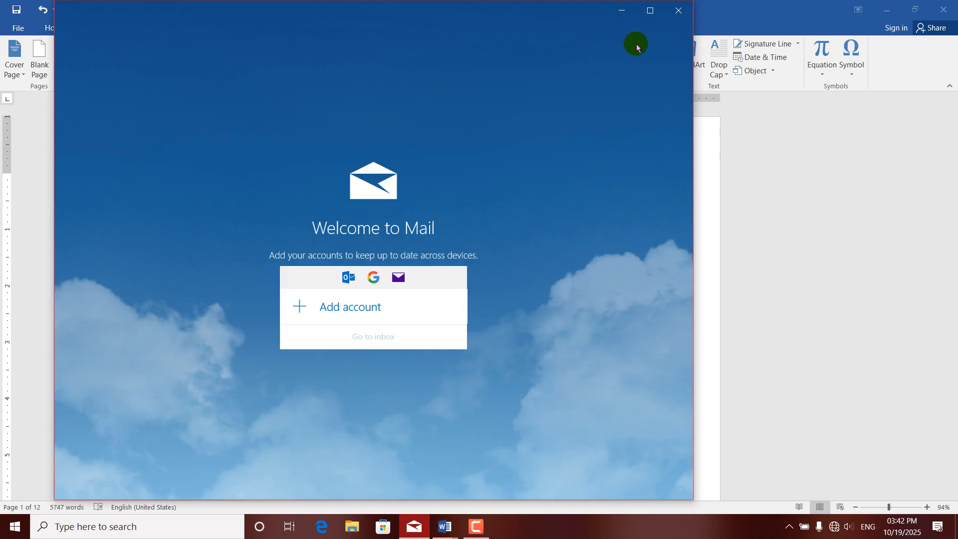
left_click(678, 9)
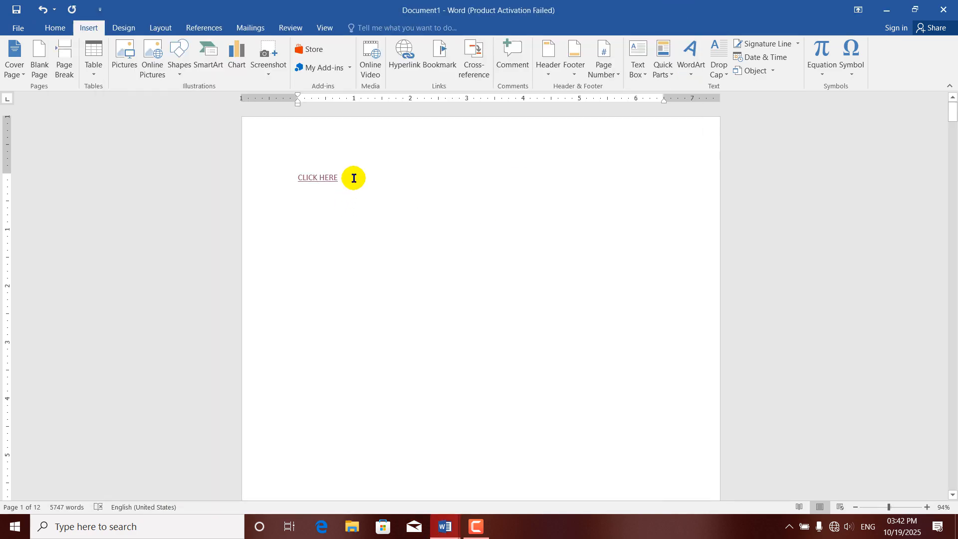
On a new line below CLICK HERE, begin a hyperlink set to Create New Document.
key("Return")
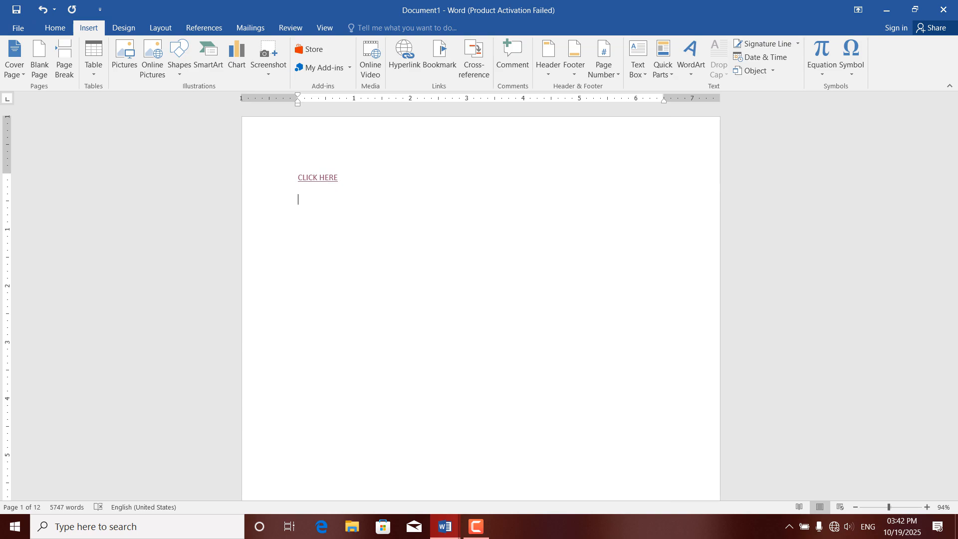
left_click(404, 57)
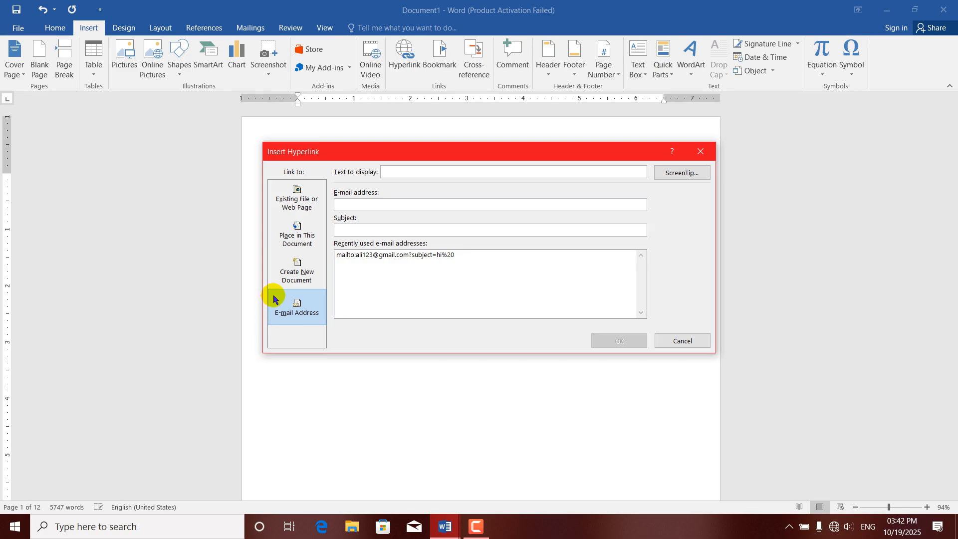
left_click(296, 264)
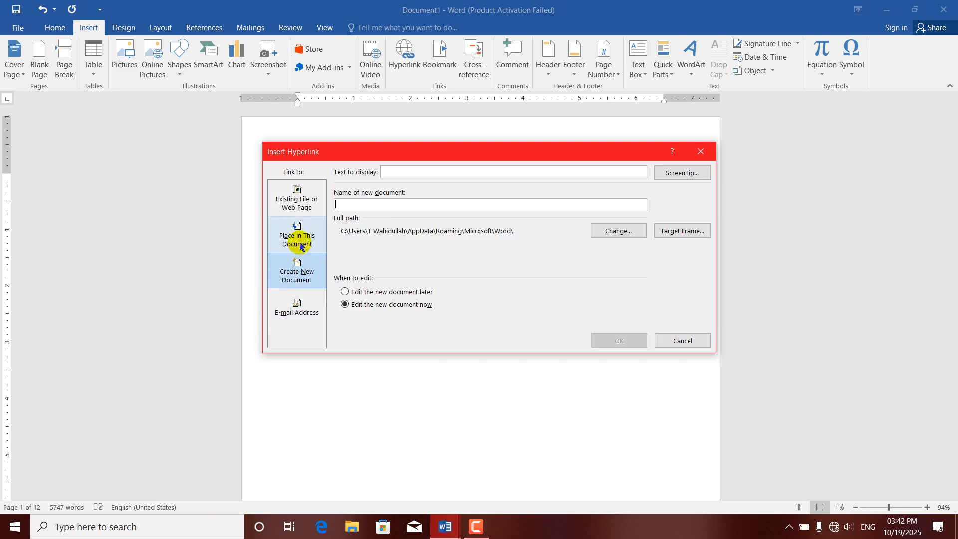